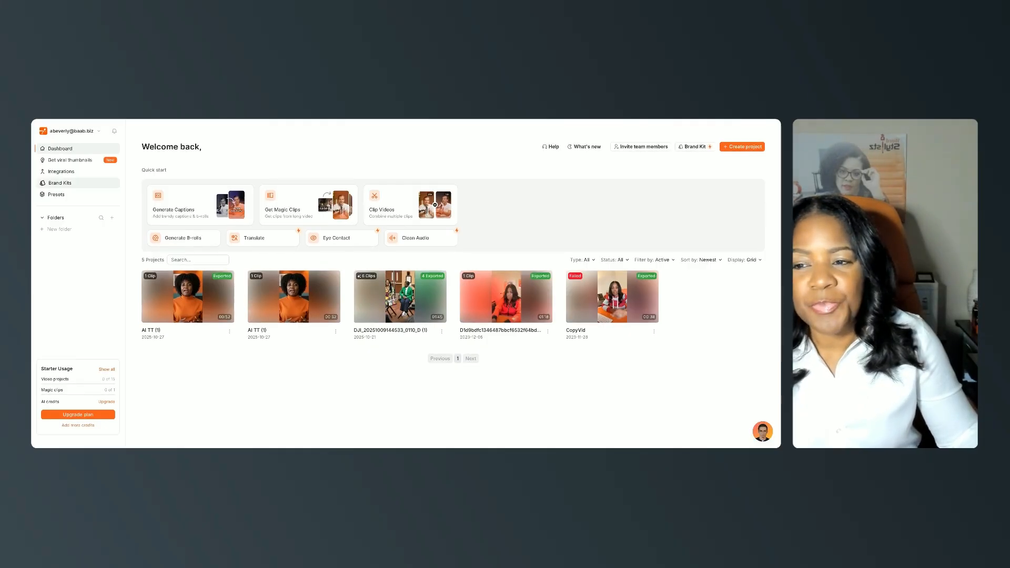
# - Look through the Brand Kits, Integrations and Presets pages, and compare the upgrade plans by toggling the annual discount
pyautogui.click(60, 182)
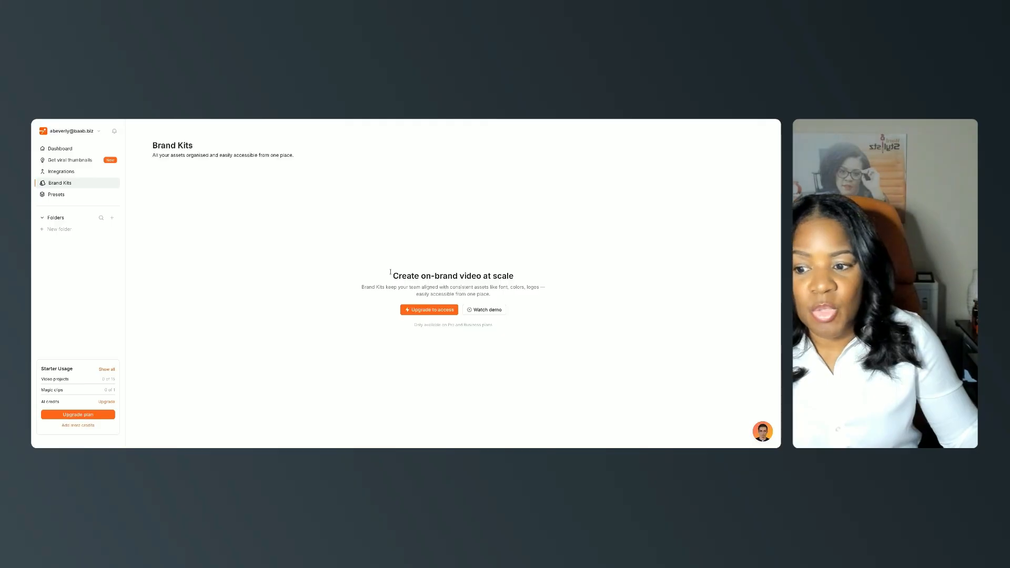
pyautogui.click(59, 173)
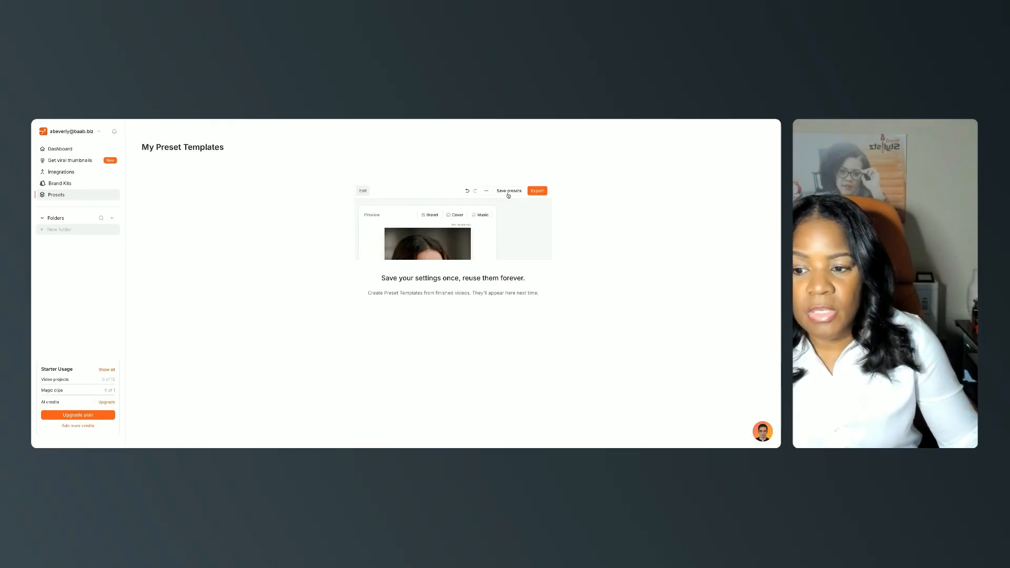
pyautogui.click(78, 415)
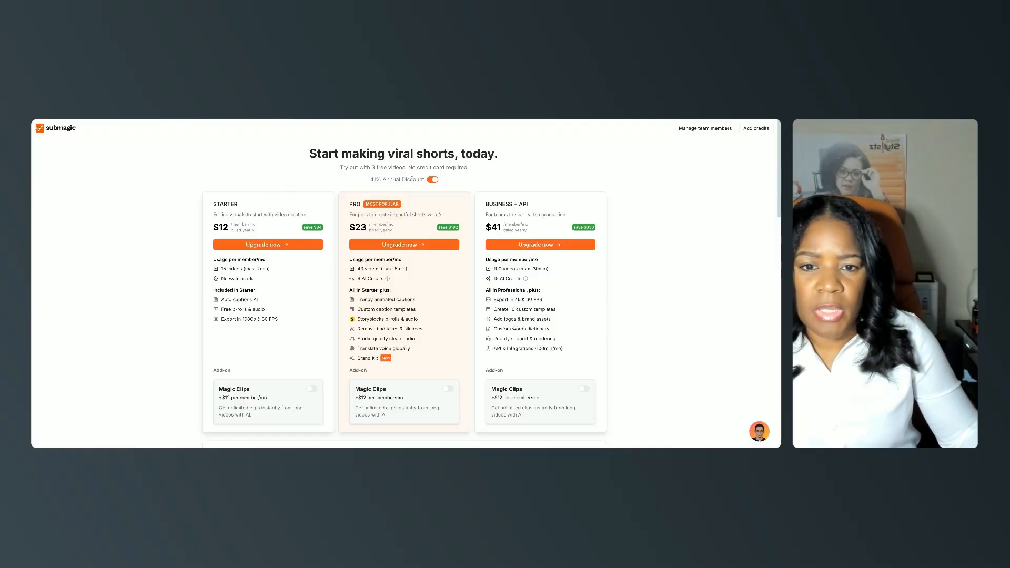
pyautogui.click(432, 179)
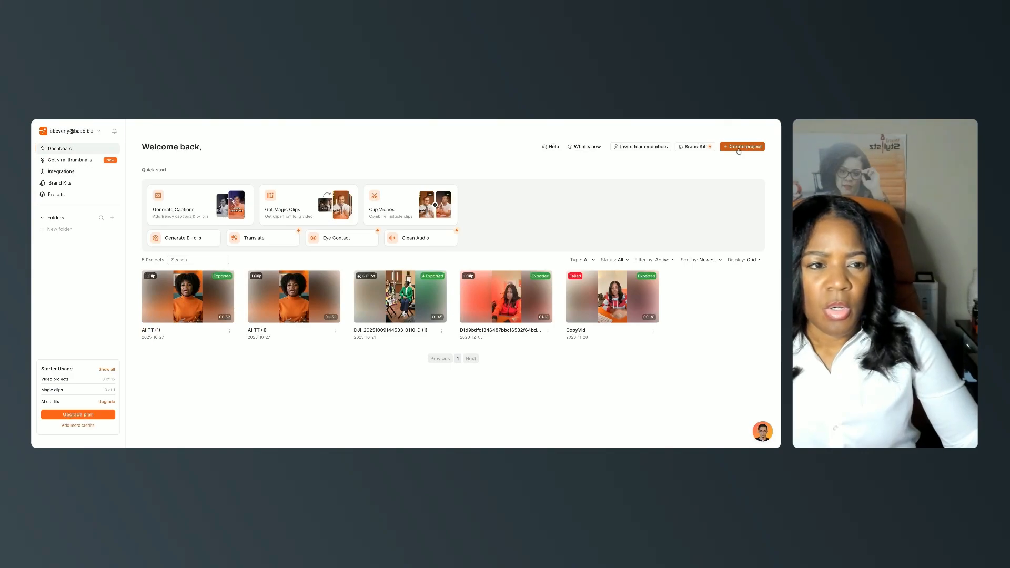
# - Create a Magic B-rolls project from the vertical seminar video with English as source language and generate its captions
pyautogui.click(738, 148)
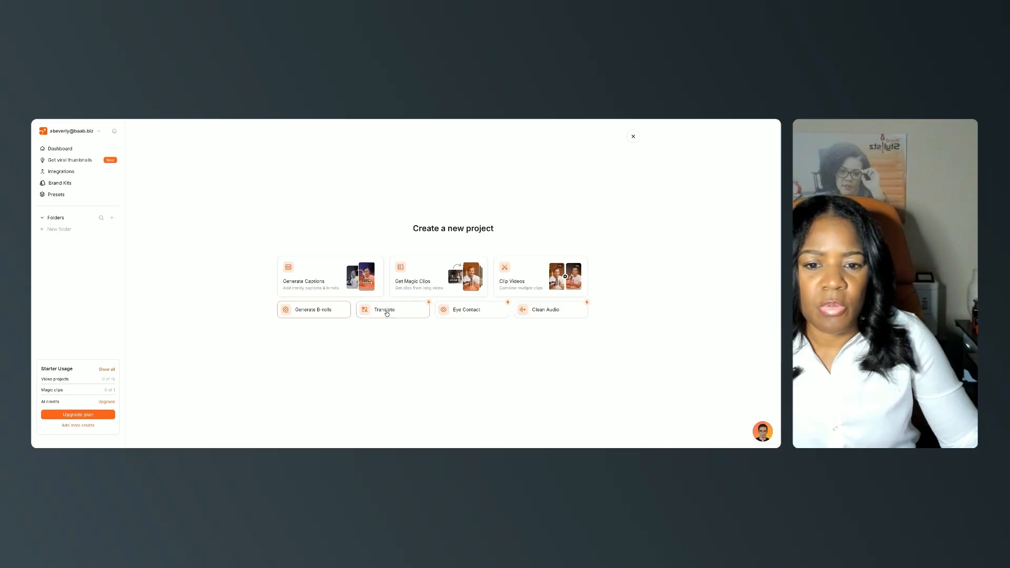
pyautogui.click(316, 312)
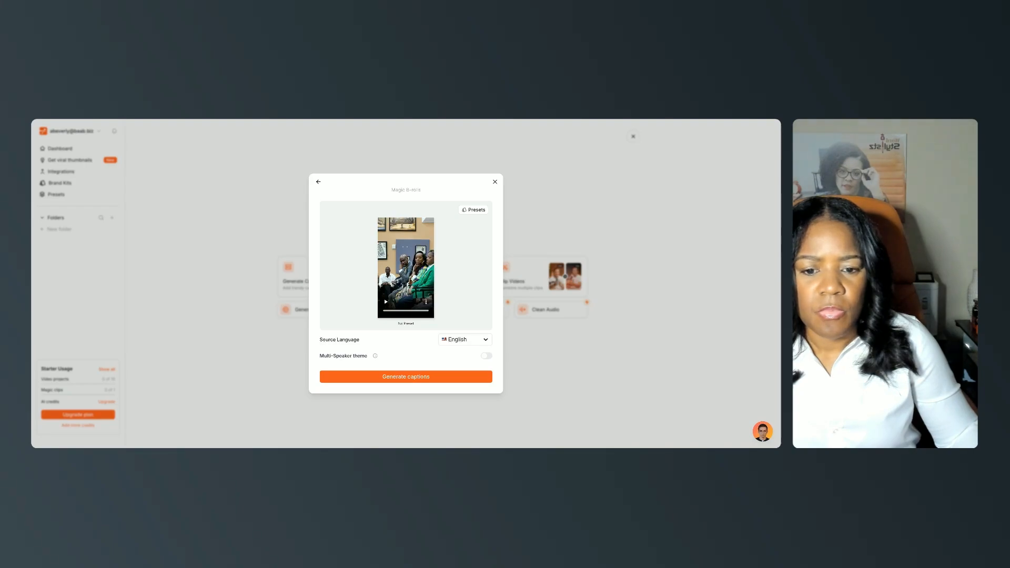
pyautogui.click(406, 377)
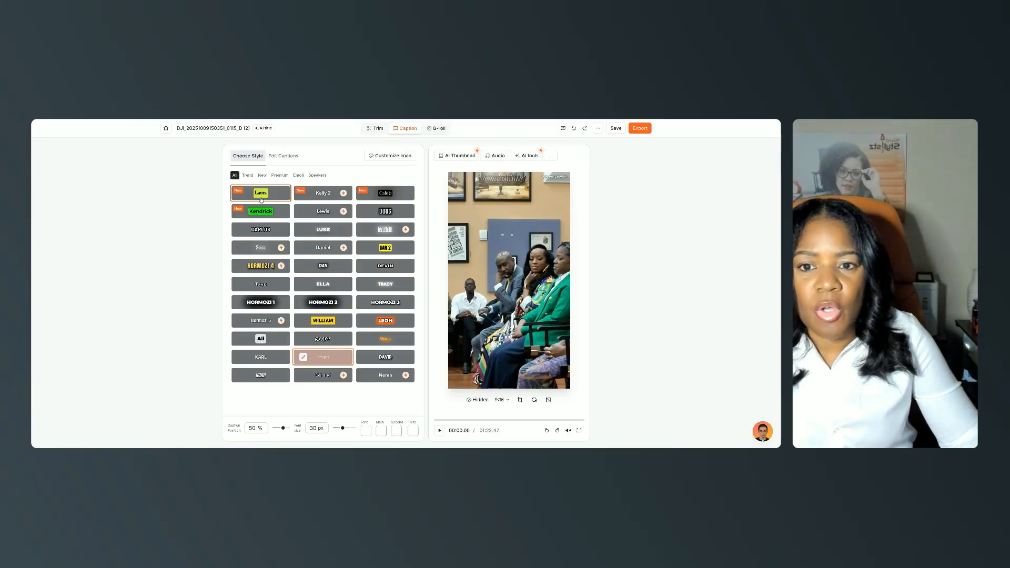
# - Browse the caption styles by category: Trend, New, Premium, Emoji and Speakers, ending on the full list
pyautogui.click(247, 175)
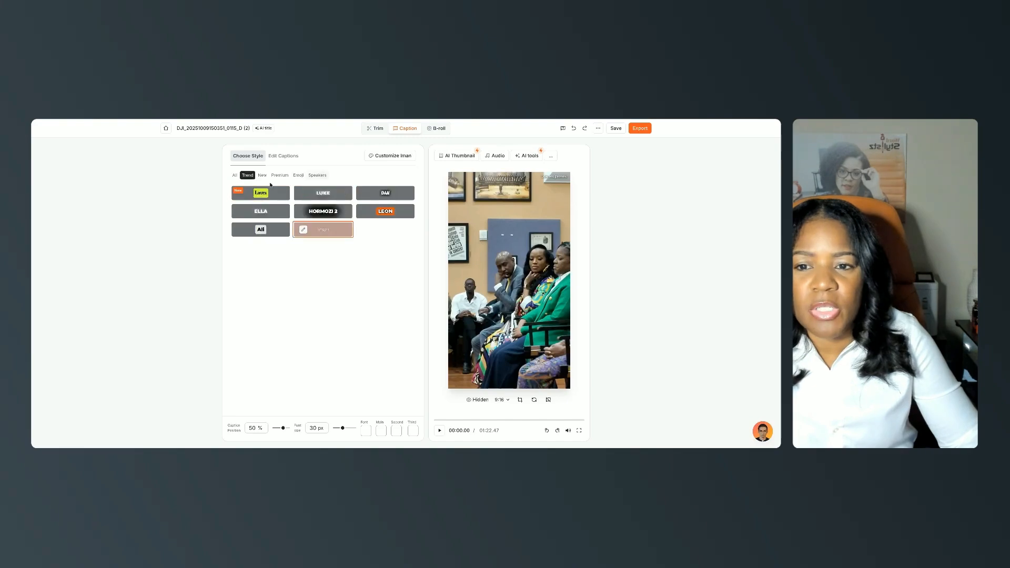
pyautogui.click(262, 176)
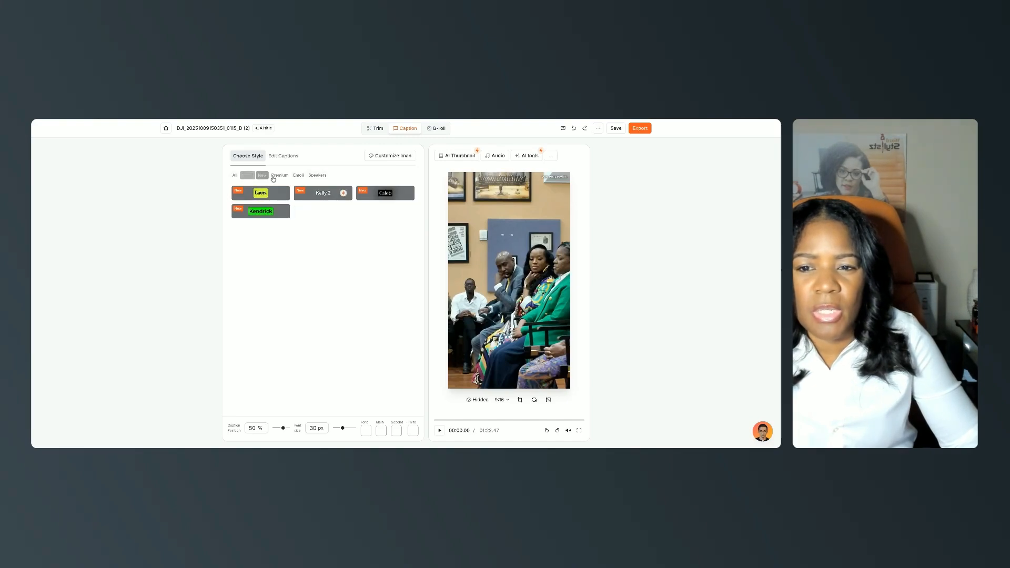
pyautogui.click(279, 176)
pyautogui.click(298, 176)
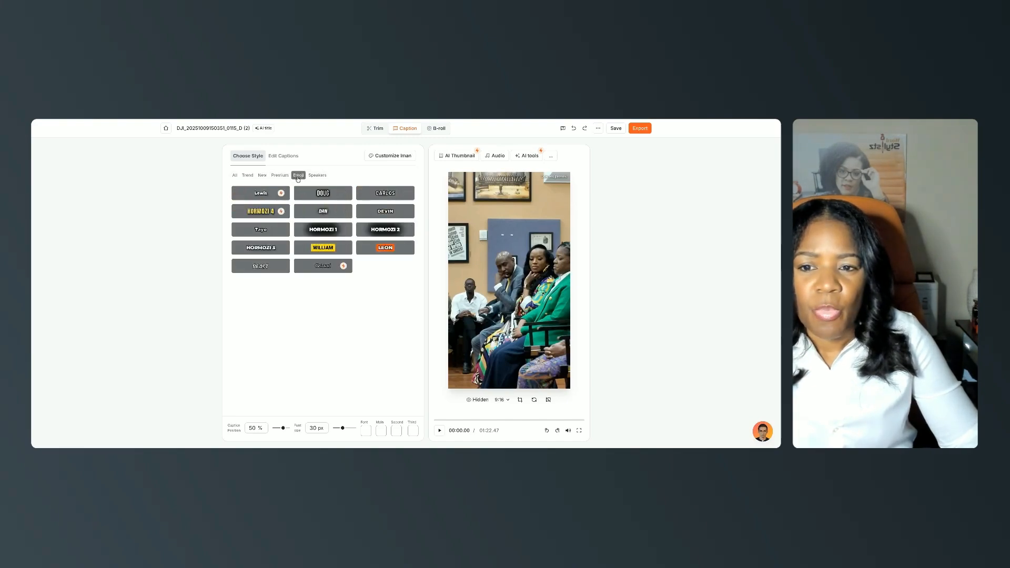
pyautogui.click(312, 178)
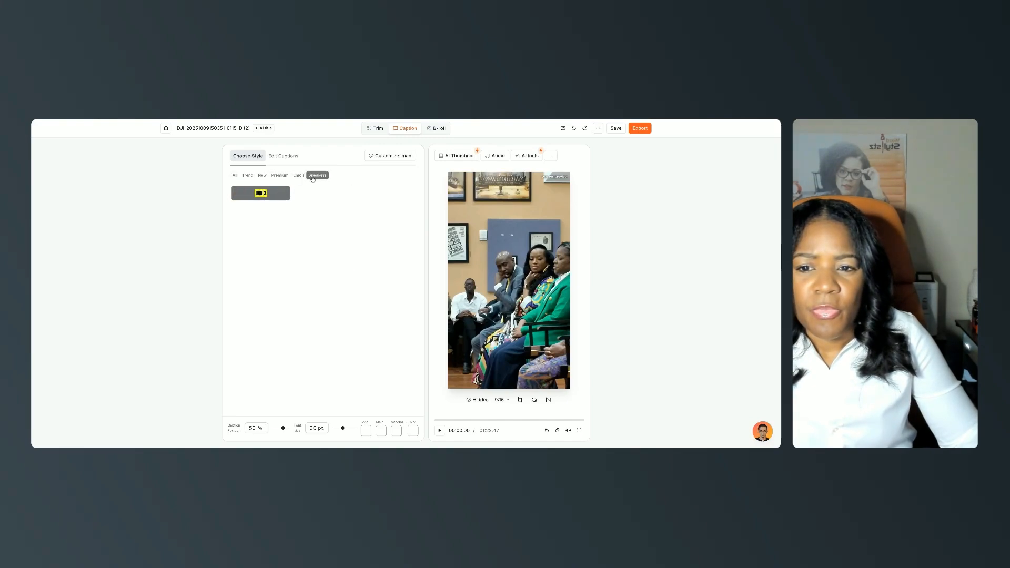
pyautogui.click(235, 178)
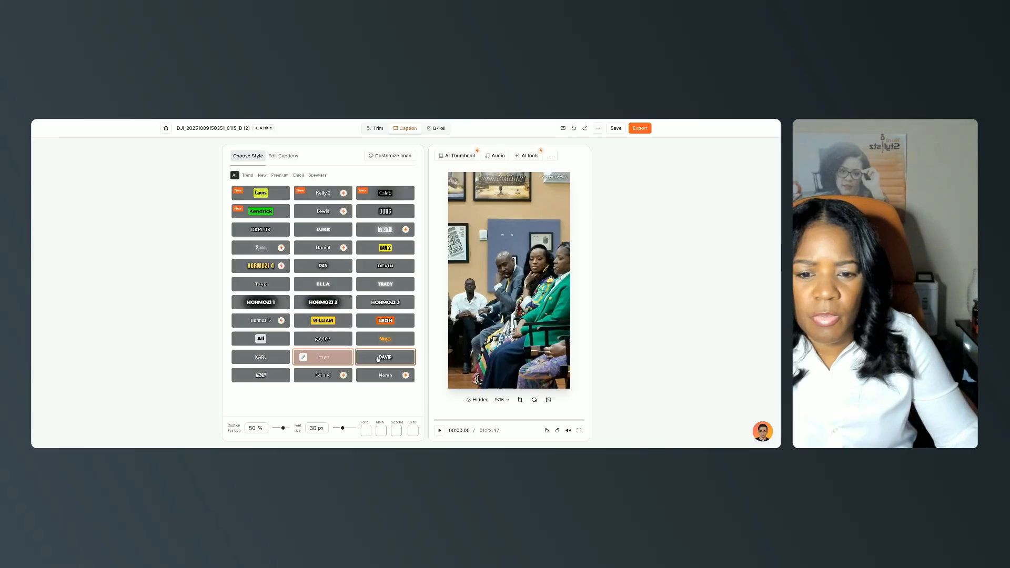
# - Apply the Leon caption style and set its main color to the custom orange brand hex code
pyautogui.click(377, 325)
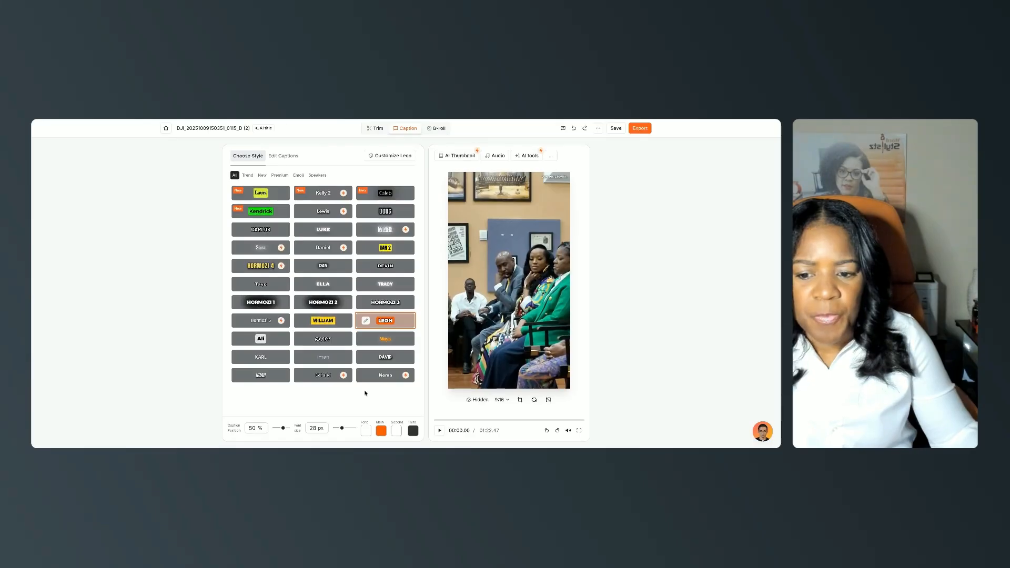
pyautogui.click(381, 433)
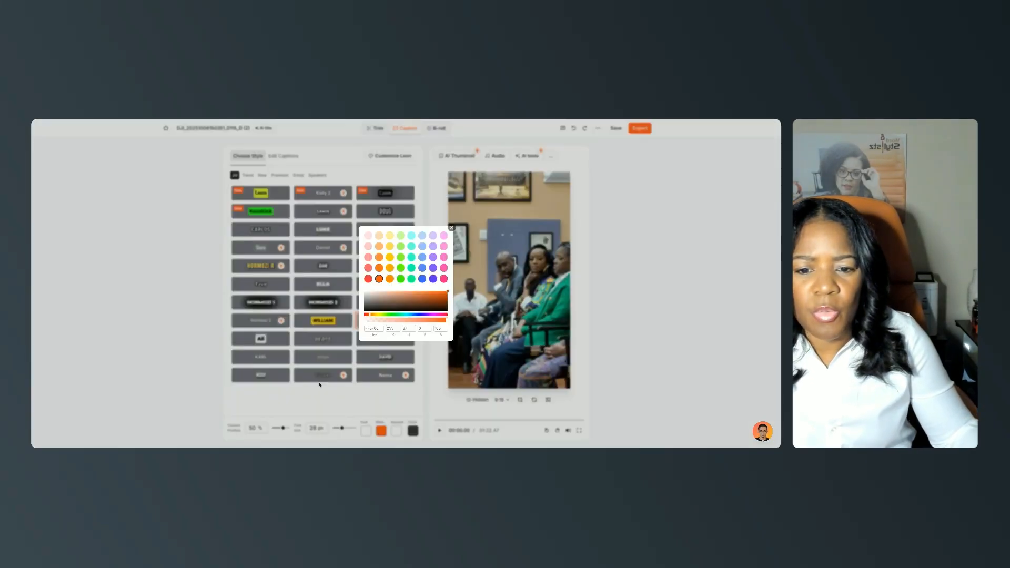
pyautogui.moveTo(383, 327); pyautogui.dragTo(359, 329)
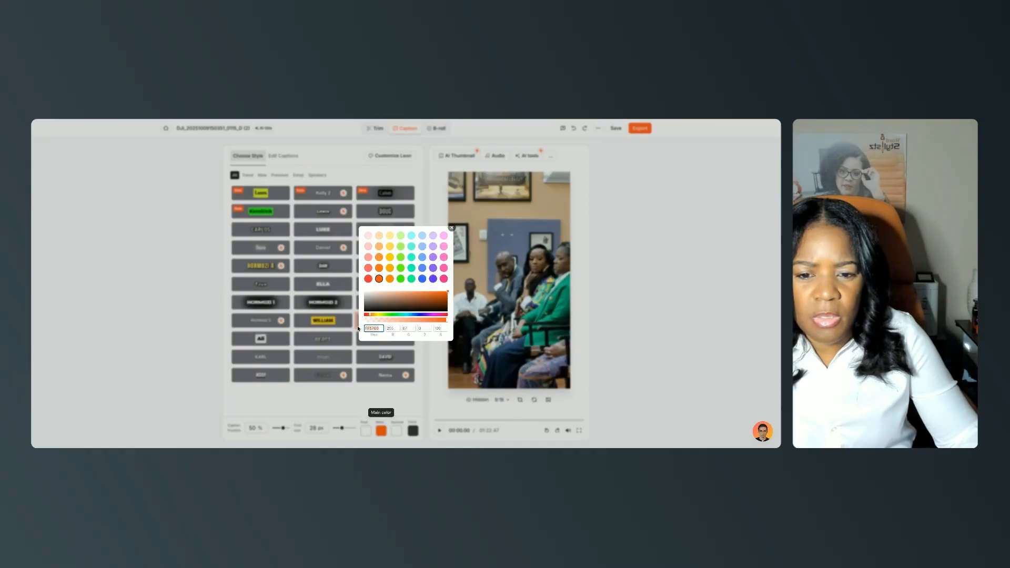
pyautogui.write('f76')
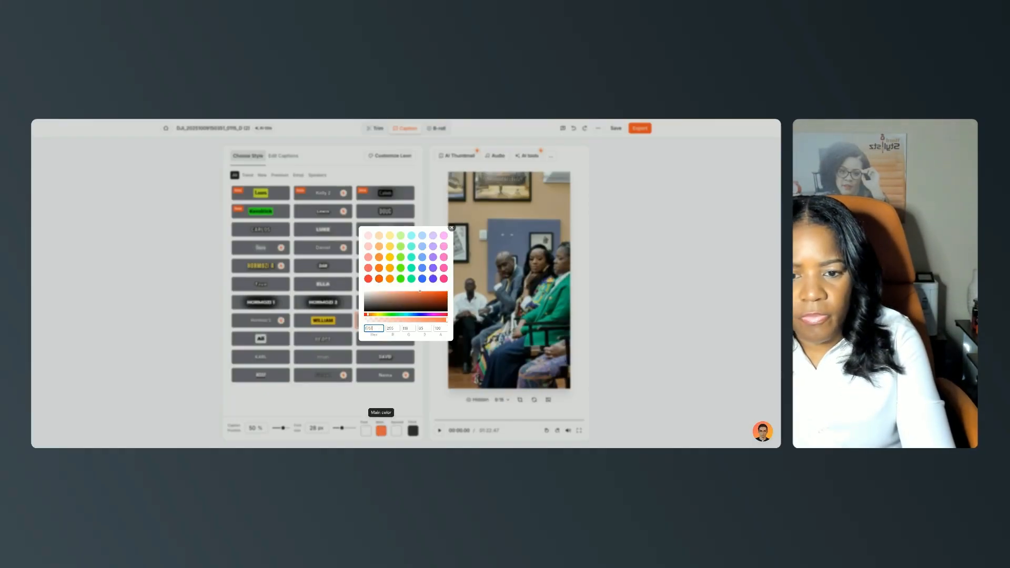
pyautogui.write('f25')
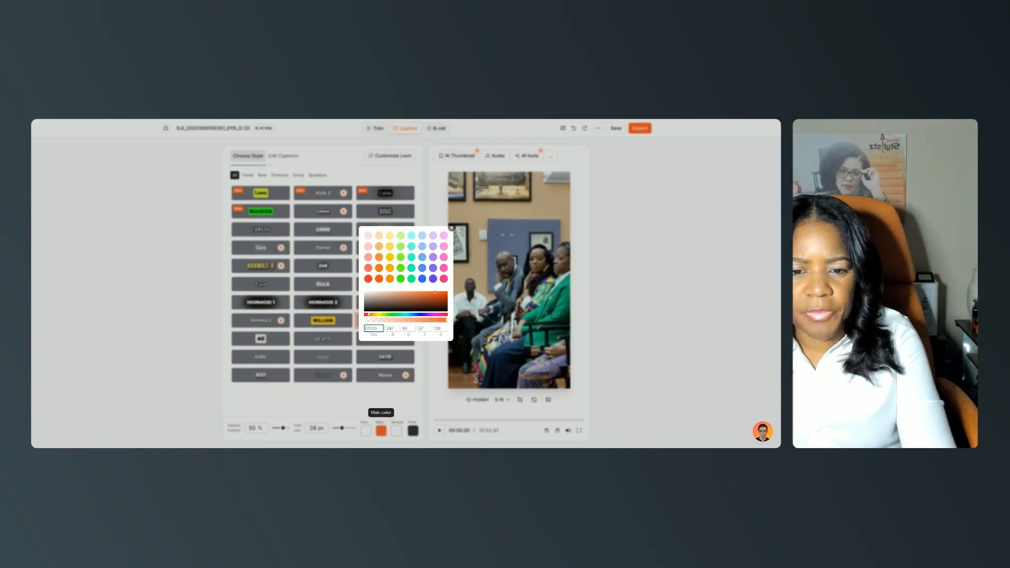
pyautogui.press('Return')
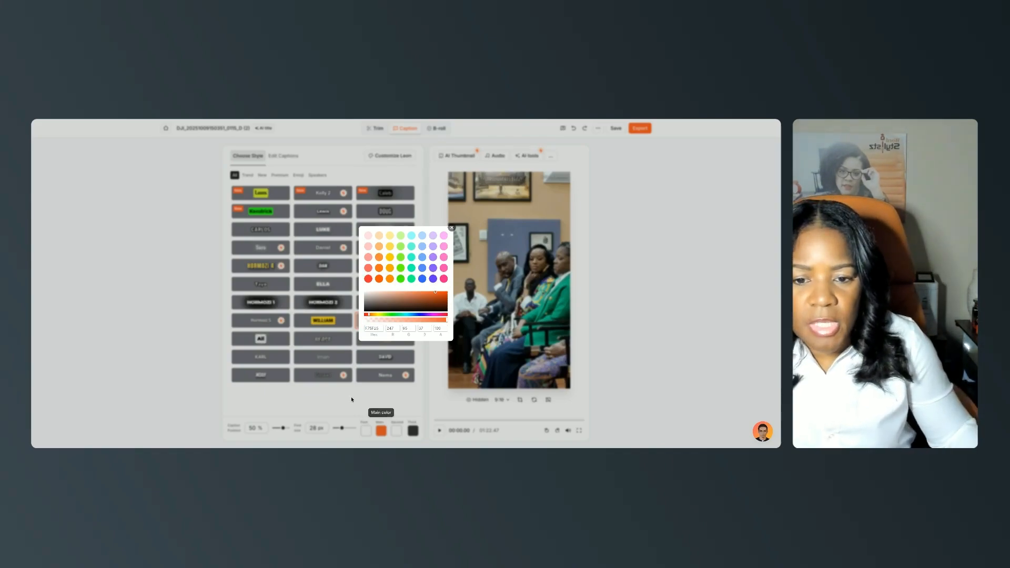
pyautogui.click(351, 399)
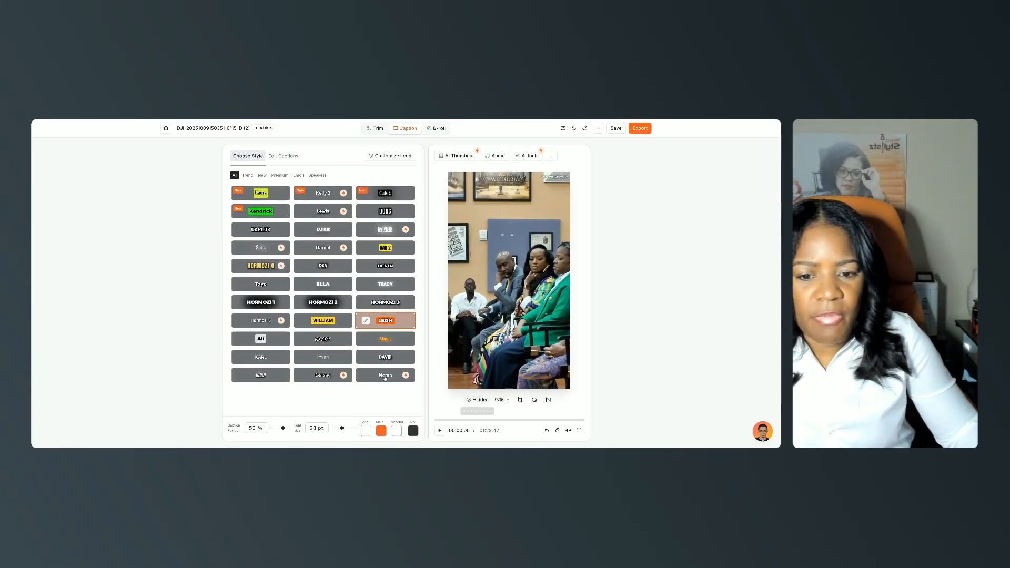
# - Check which aspect ratios are available for the video
pyautogui.click(507, 401)
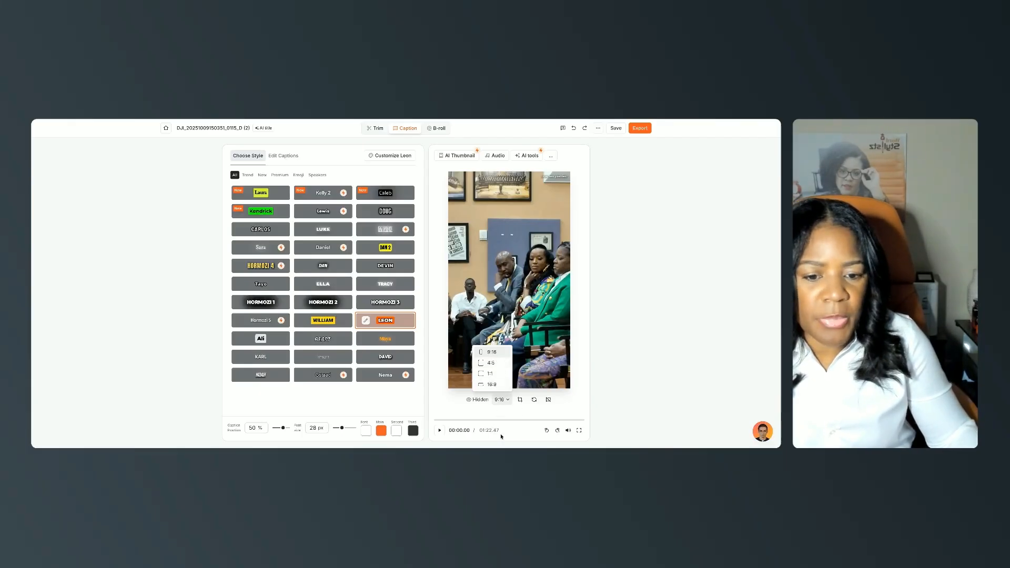
pyautogui.click(516, 421)
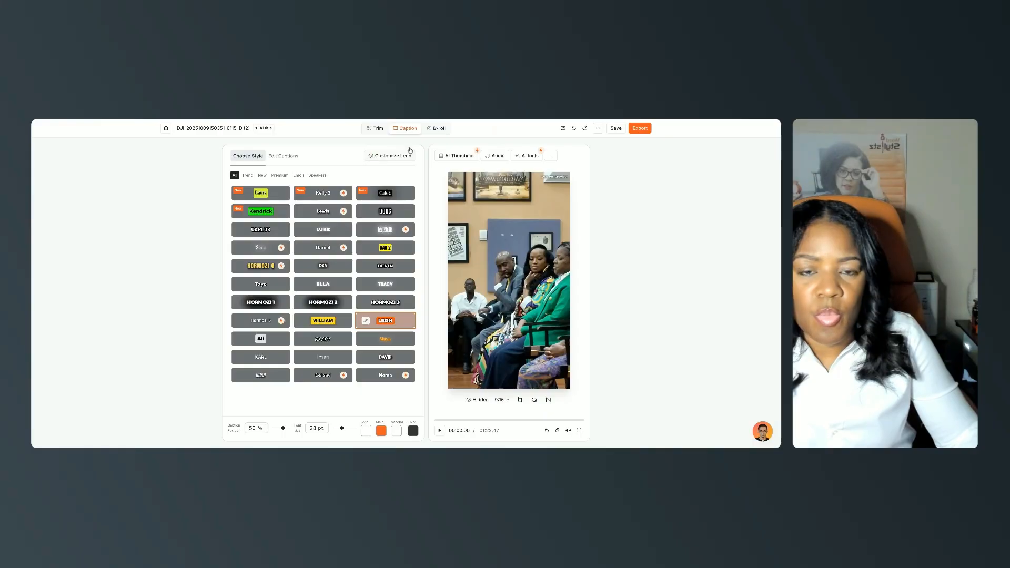
# - Replace the B-roll of the scene "on the we had an exercise to create a our target" with the free clip of the curly-haired woman in a turtleneck
pyautogui.click(434, 129)
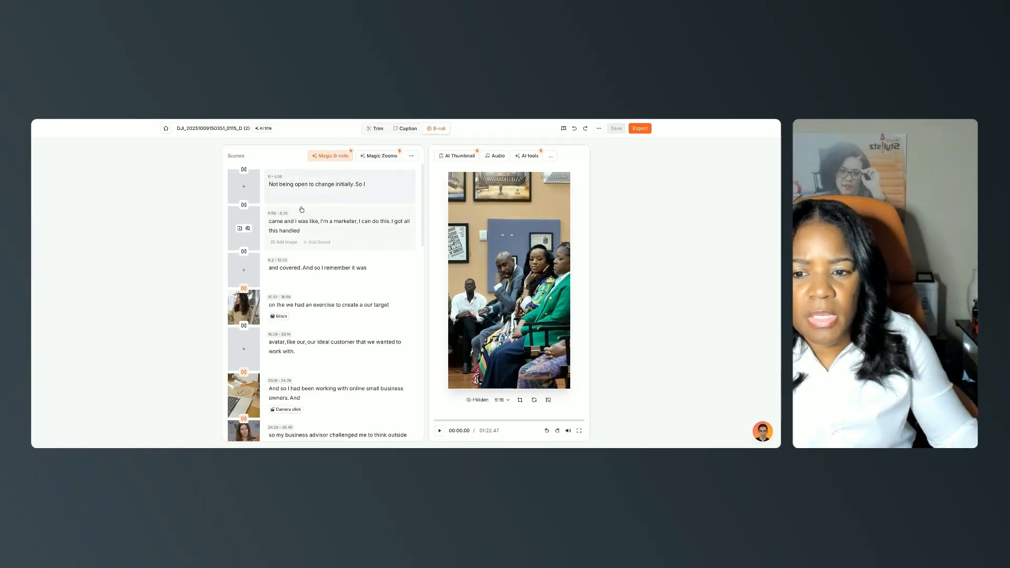
pyautogui.click(254, 316)
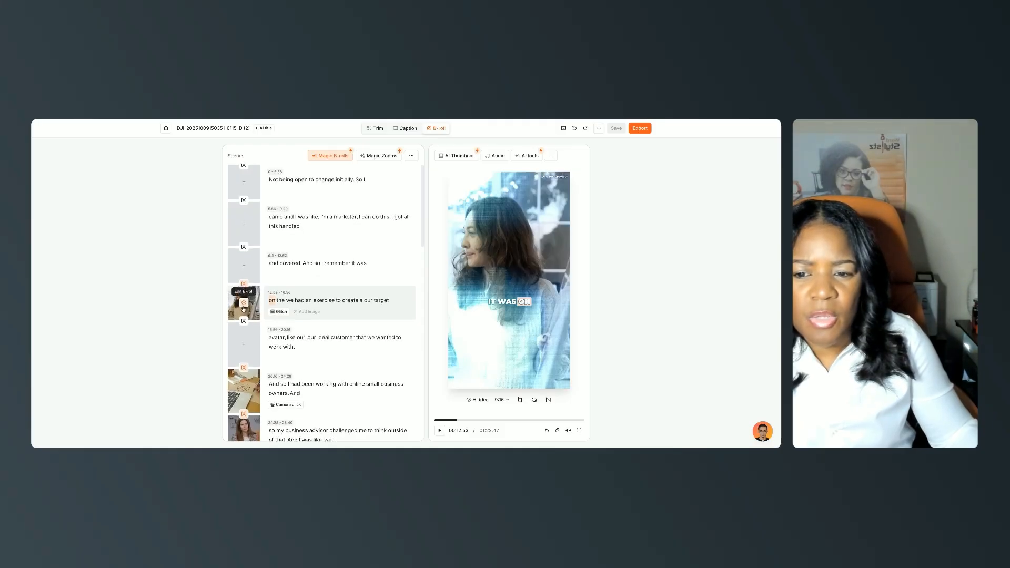
pyautogui.click(243, 308)
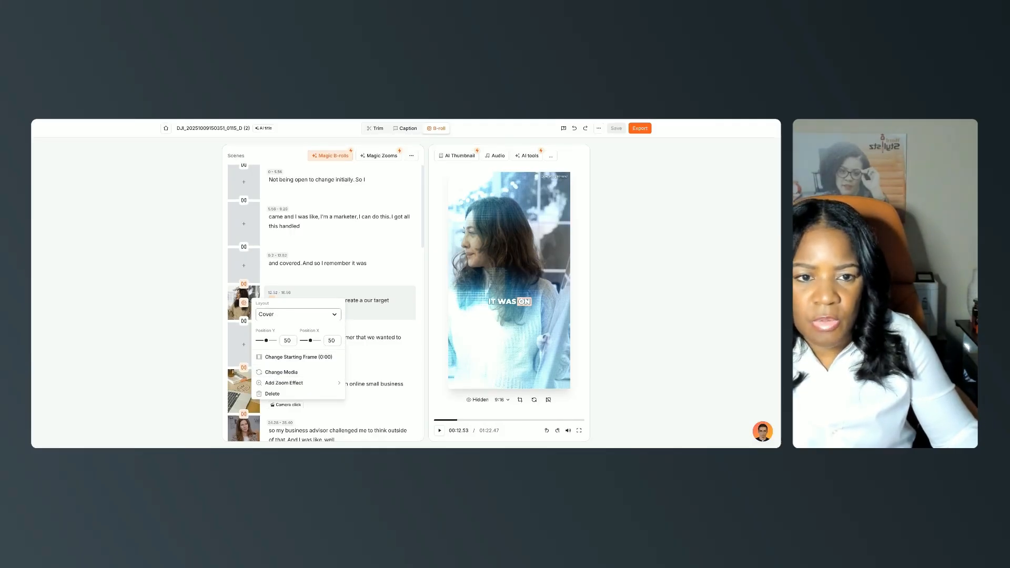
pyautogui.click(285, 372)
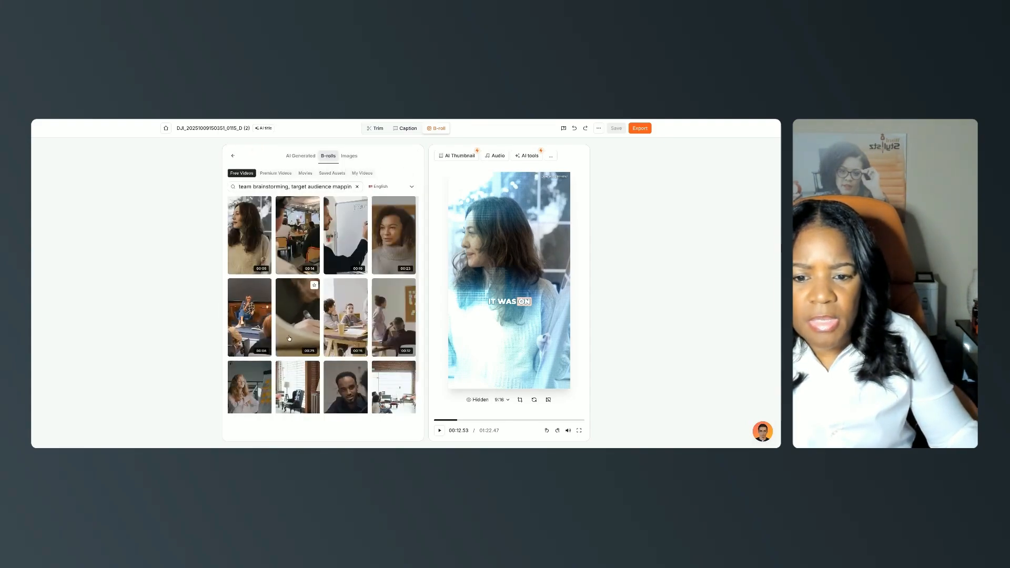
pyautogui.scroll(-2, 289, 338)
pyautogui.scroll(2, 295, 357)
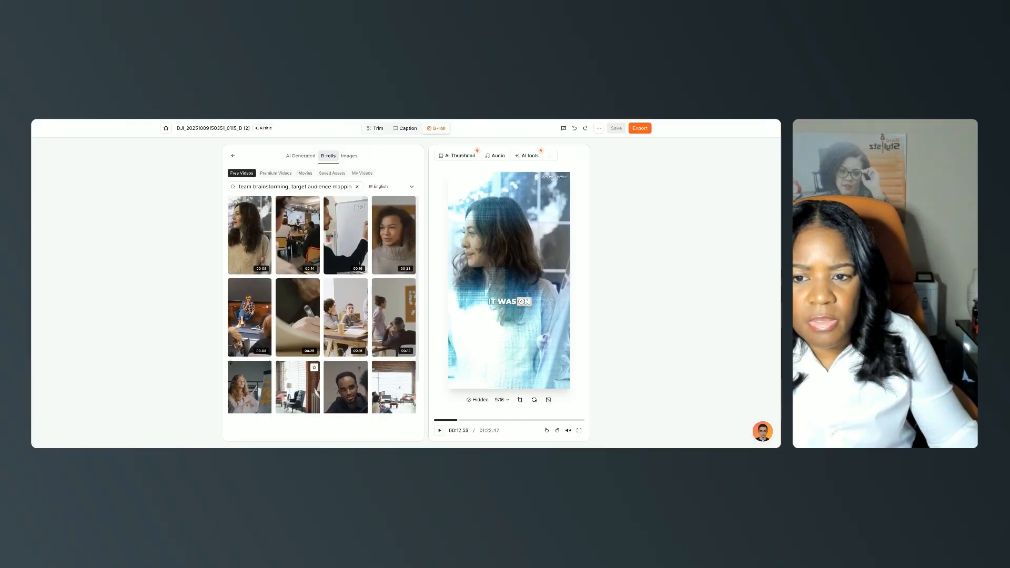
pyautogui.click(381, 247)
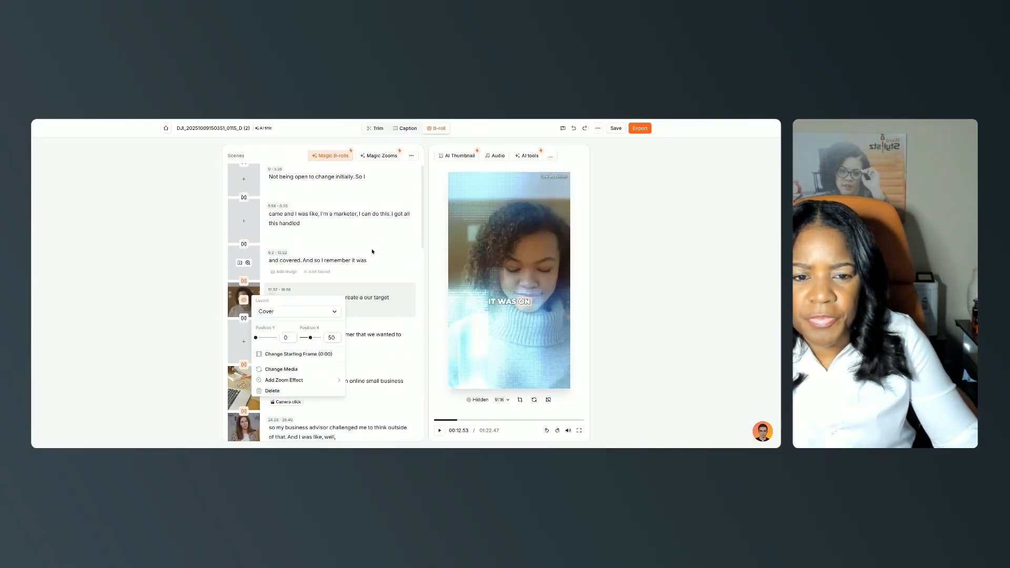
pyautogui.scroll(-1, 301, 288)
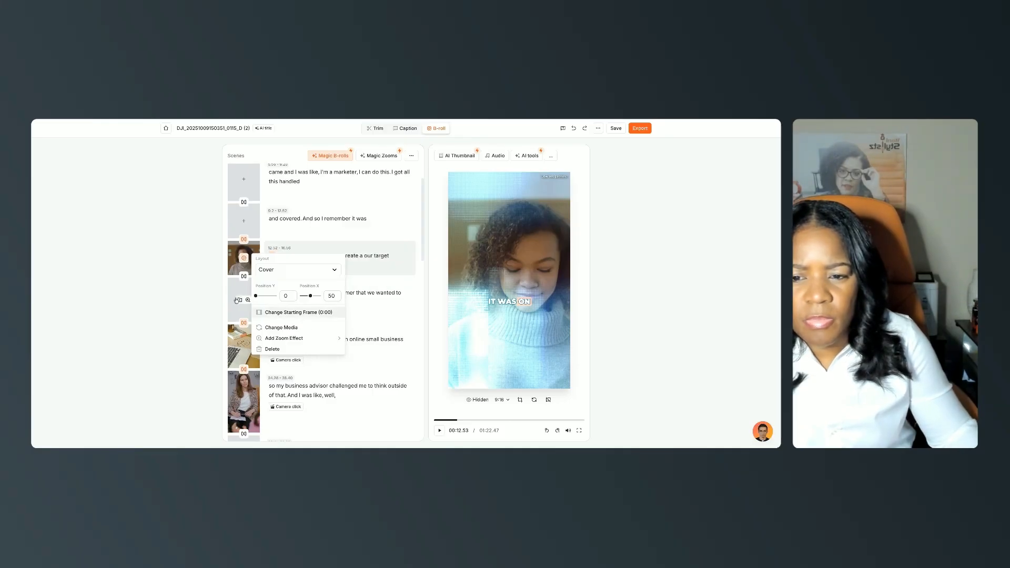
pyautogui.click(208, 300)
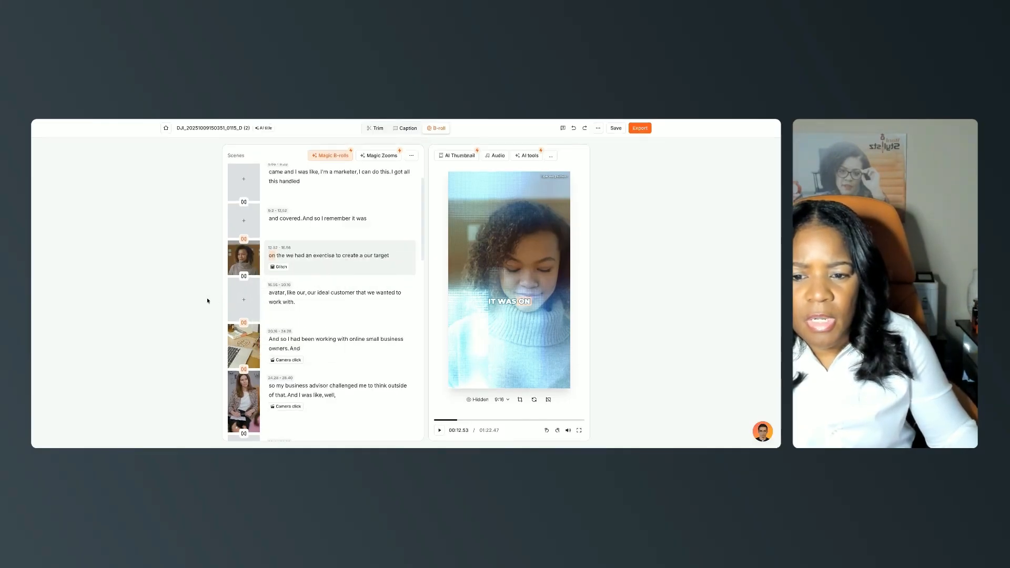
# - Replace the "And so I had been working with online small business owners" B-roll with the free close-up clip of the smiling woman
pyautogui.click(244, 346)
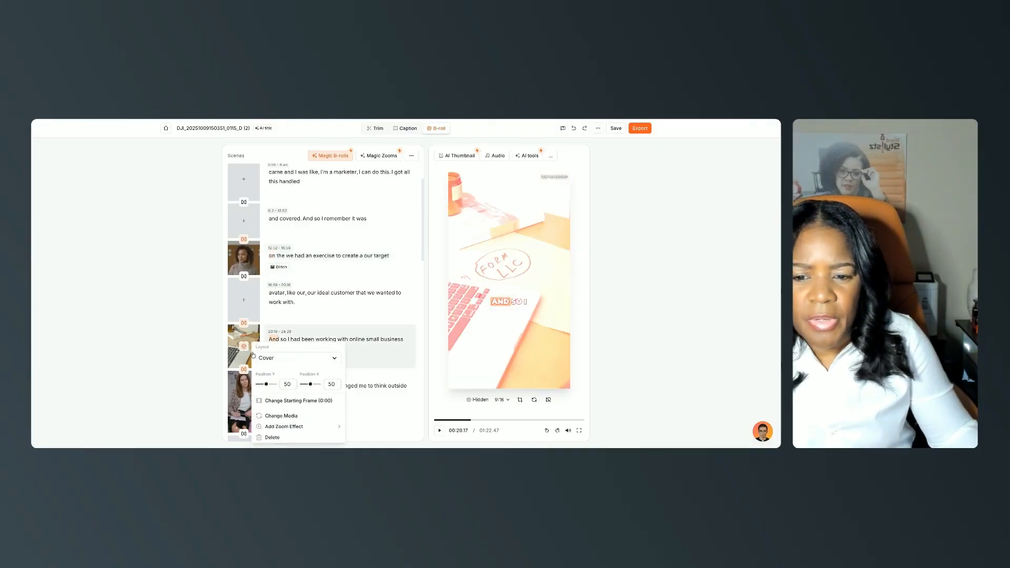
pyautogui.click(281, 416)
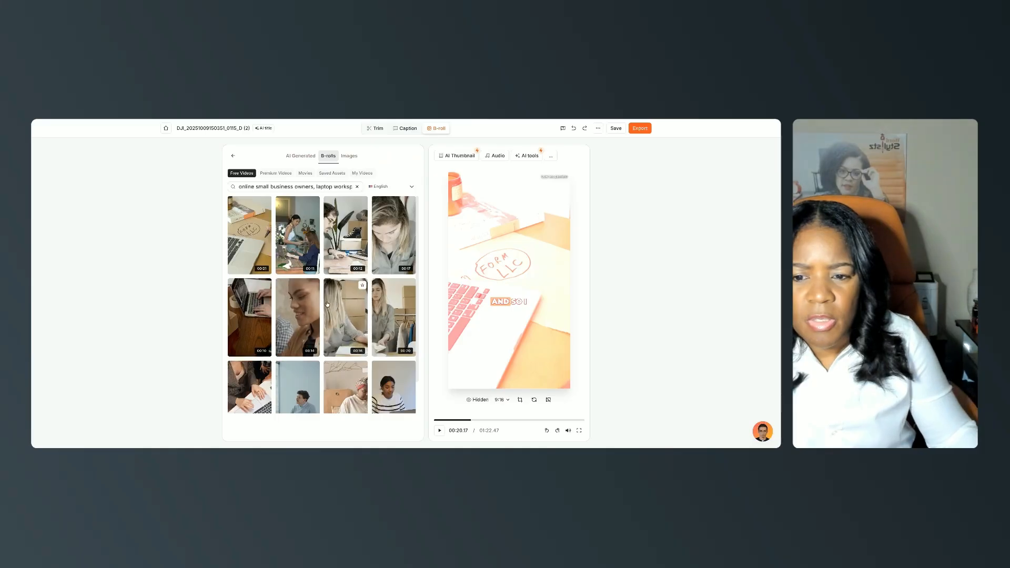
pyautogui.scroll(-1, 327, 304)
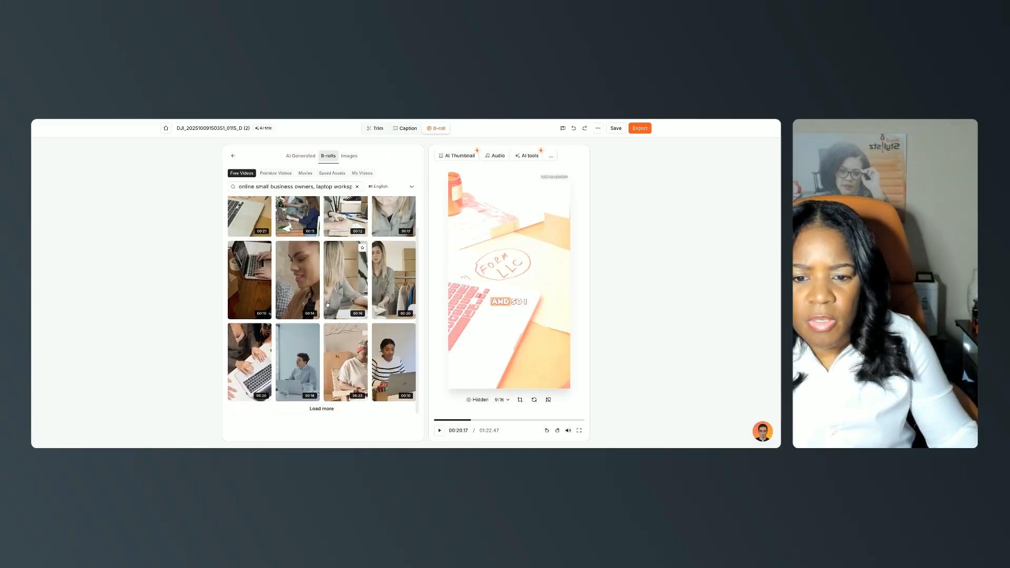
pyautogui.scroll(1, 345, 305)
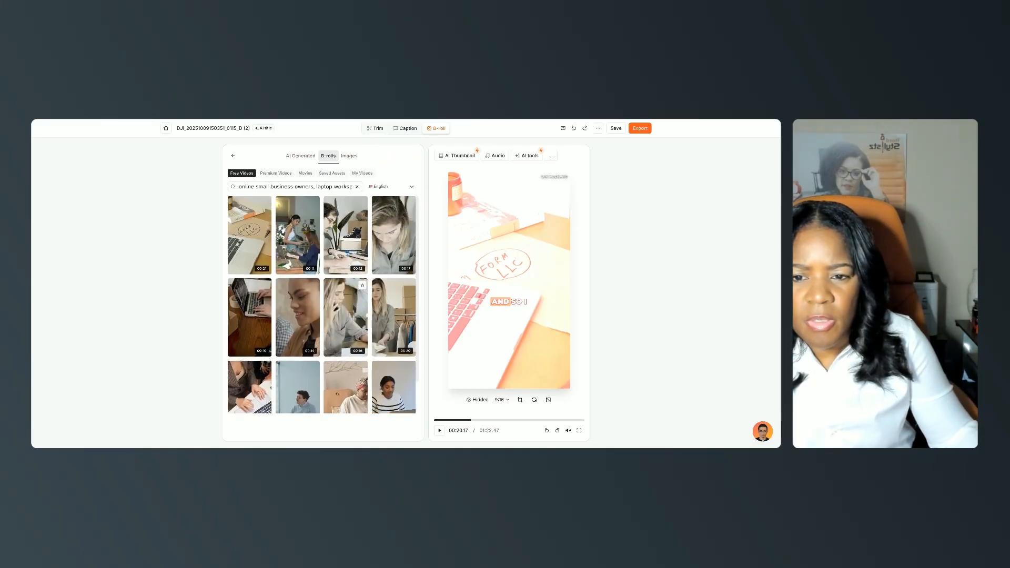
pyautogui.click(308, 308)
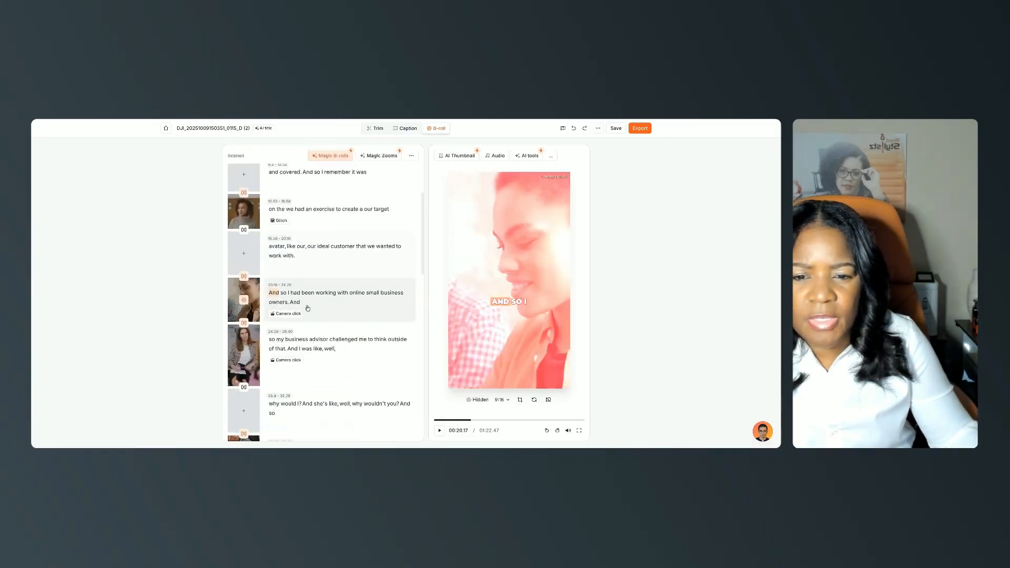
pyautogui.click(181, 310)
# - Replace the B-roll of the "so my business advisor challenged me" scene with the free clip of two women at a laptop, one holding her head
pyautogui.moveTo(243, 356)
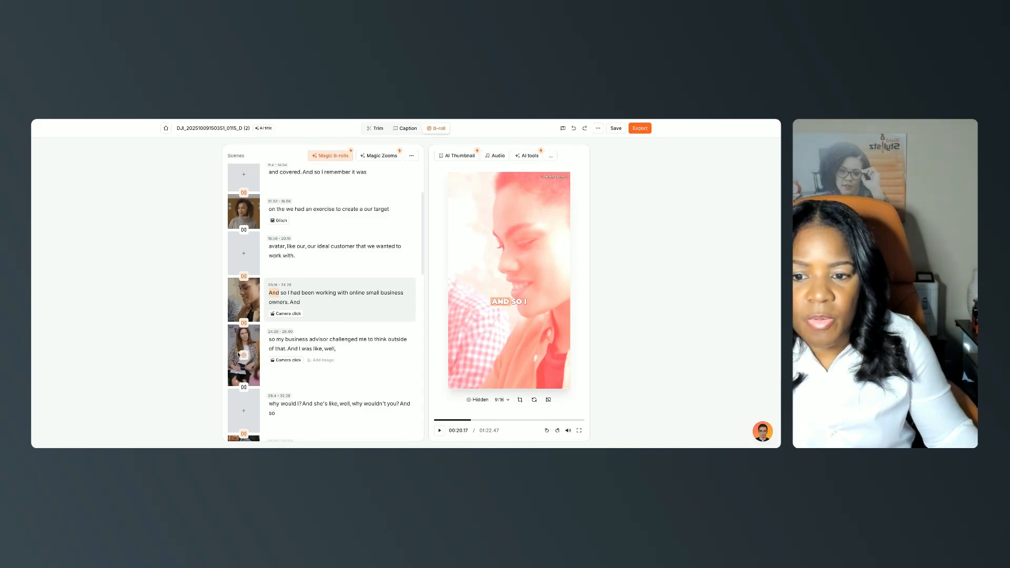
pyautogui.click(243, 356)
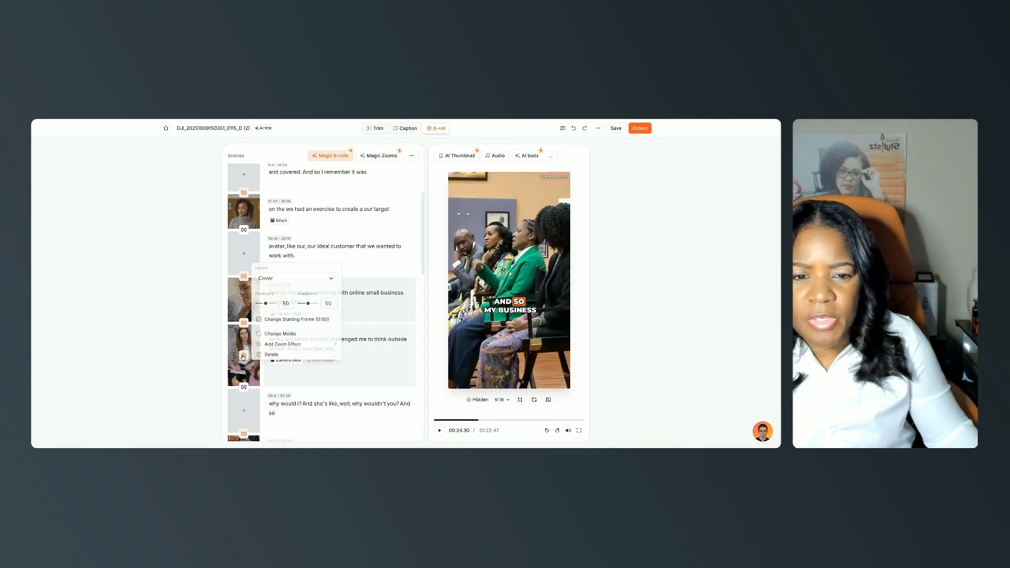
pyautogui.click(275, 333)
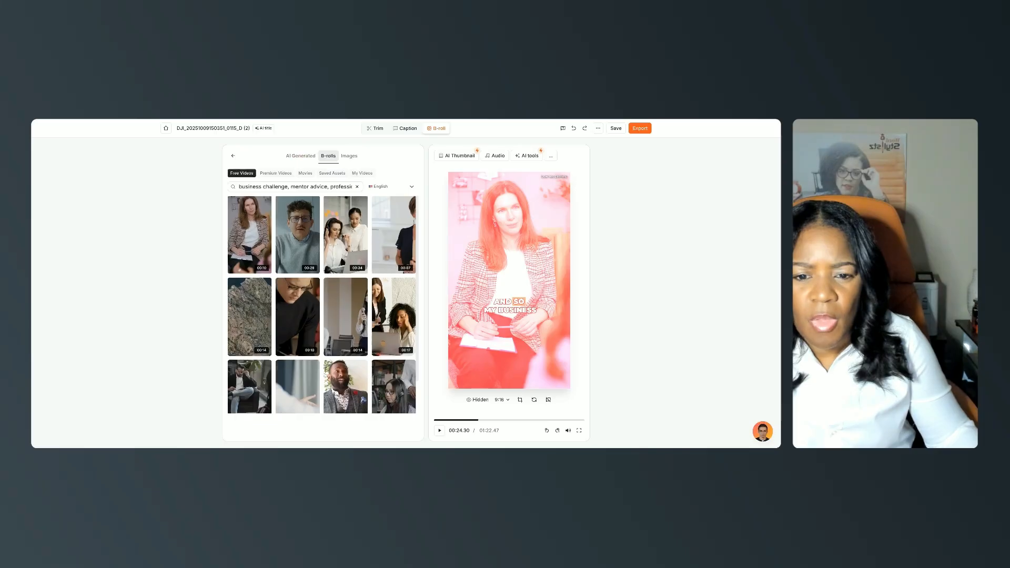
pyautogui.click(387, 312)
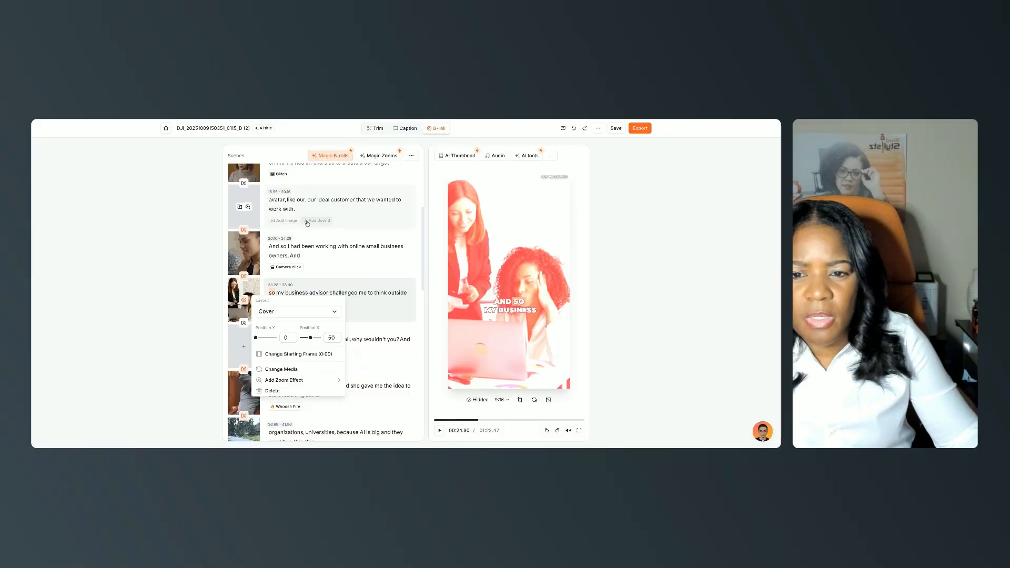
# - Add the Zoom Fast effect to the scene "came and I was like, I'm a marketer, I can do this"
pyautogui.scroll(3, 307, 223)
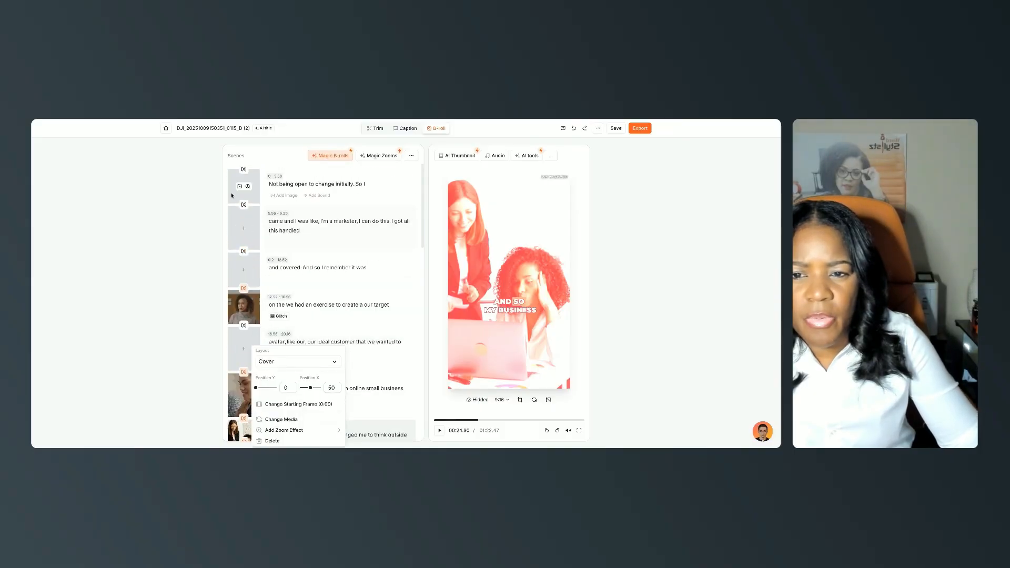
pyautogui.click(234, 221)
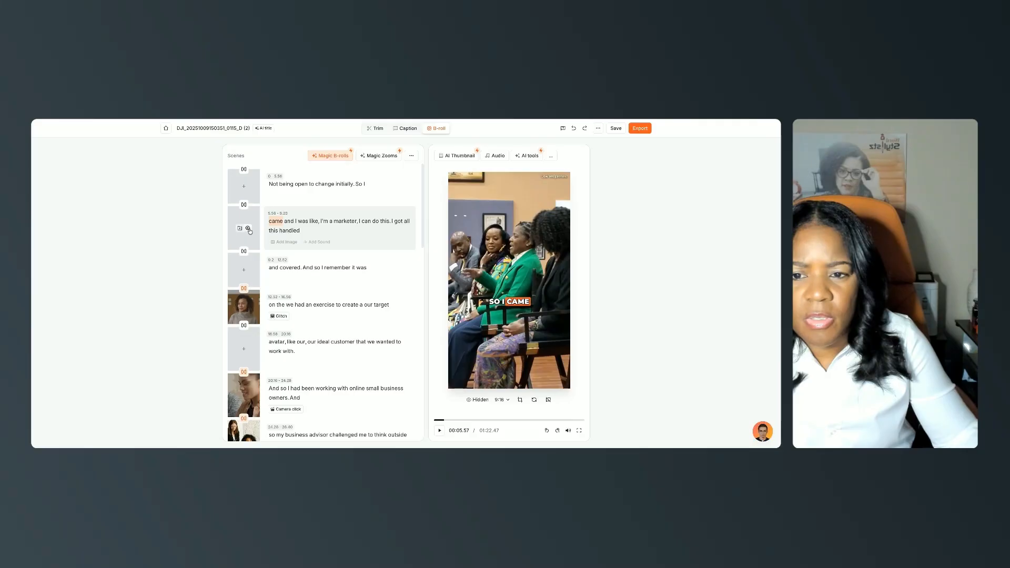
pyautogui.click(249, 229)
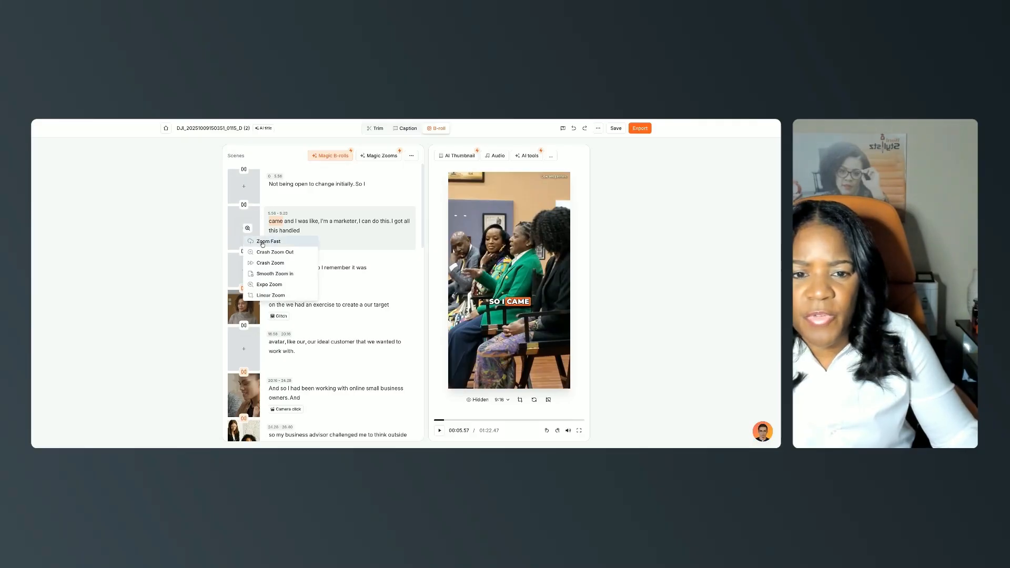
pyautogui.click(262, 242)
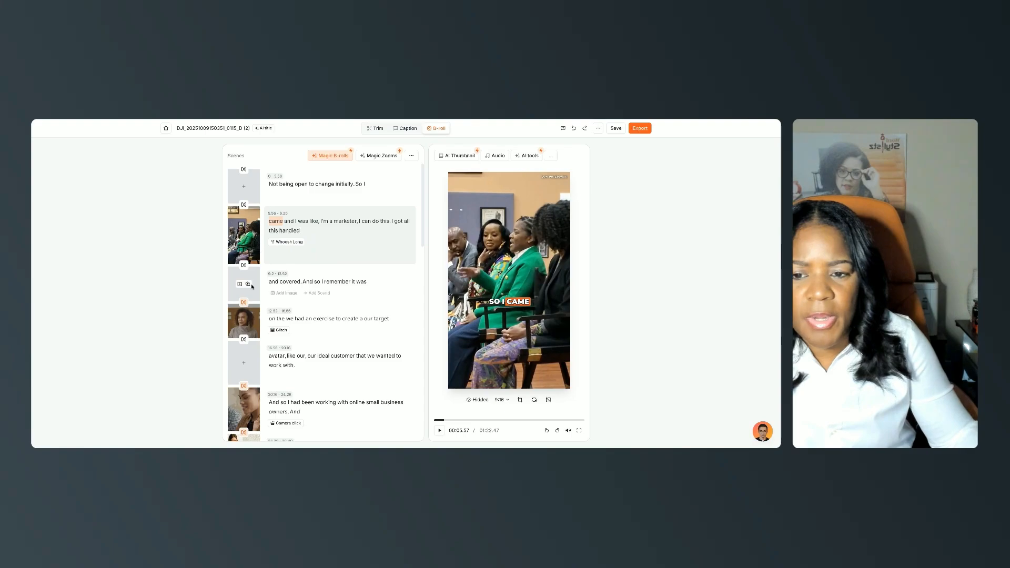
# - Turn on Magic Zooms and apply a Crash Zoom Out to the "education. And so I did that and I got" scene
pyautogui.scroll(-2, 253, 289)
pyautogui.scroll(-5, 252, 290)
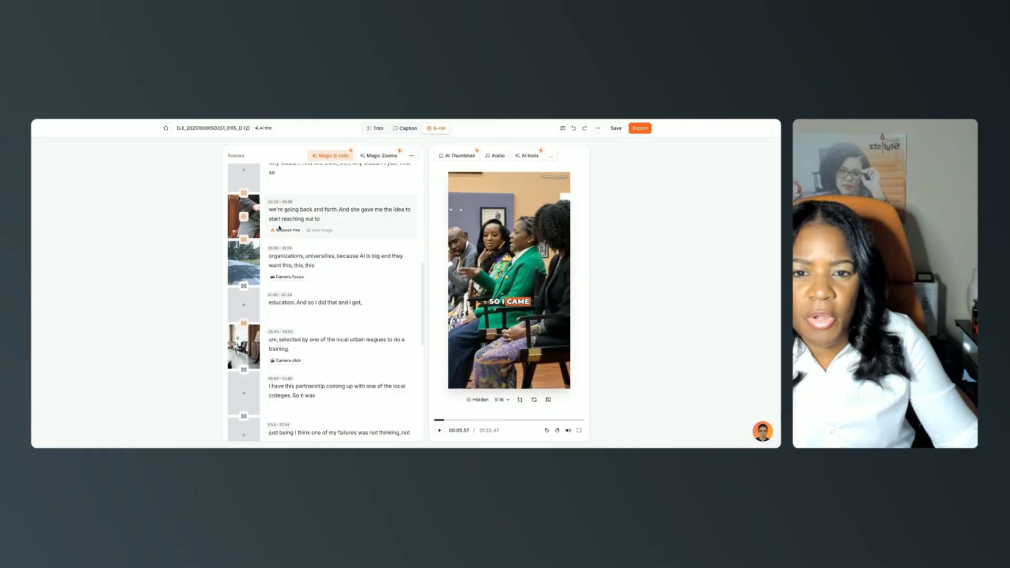
pyautogui.click(375, 157)
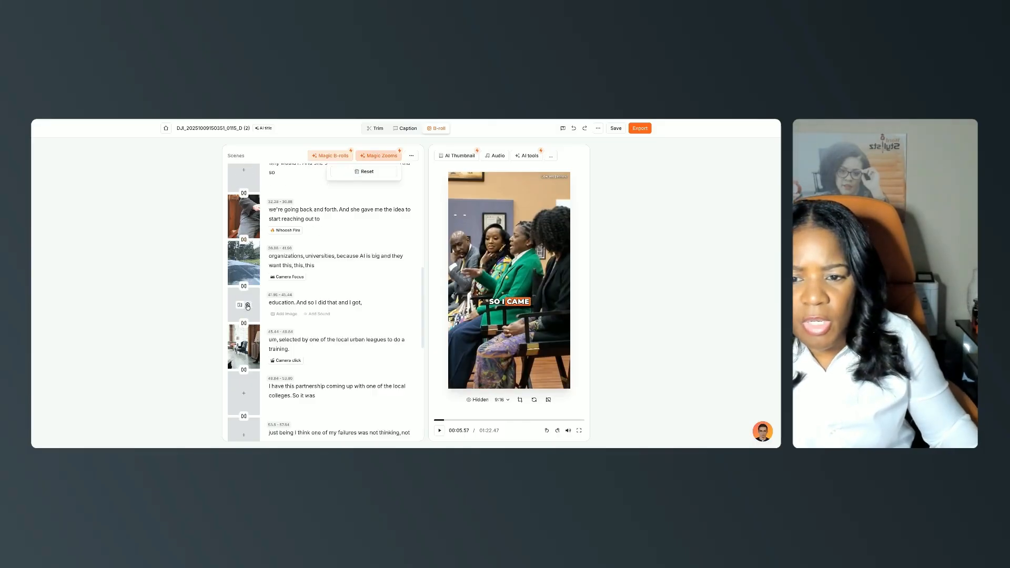
pyautogui.click(246, 305)
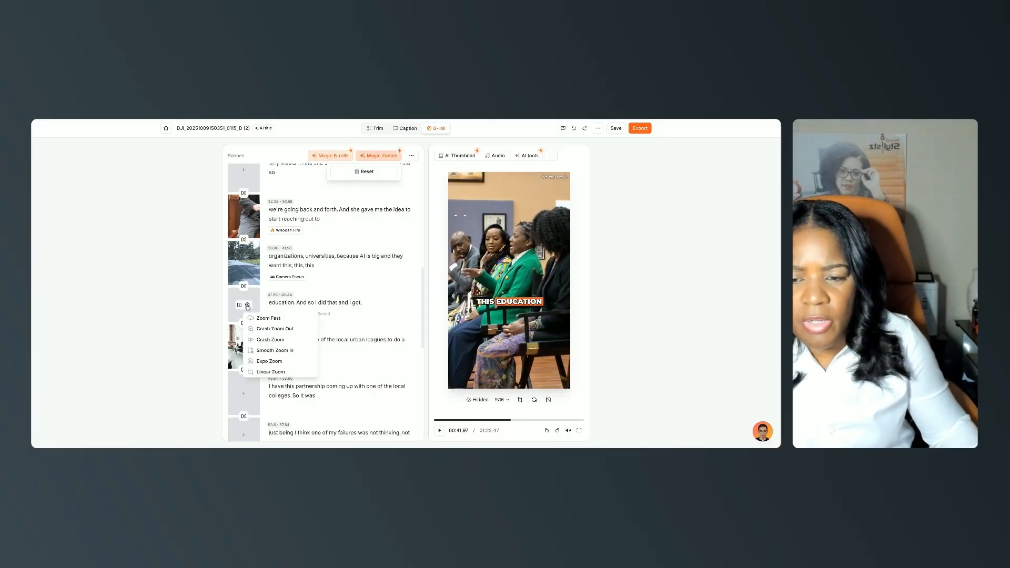
pyautogui.click(274, 329)
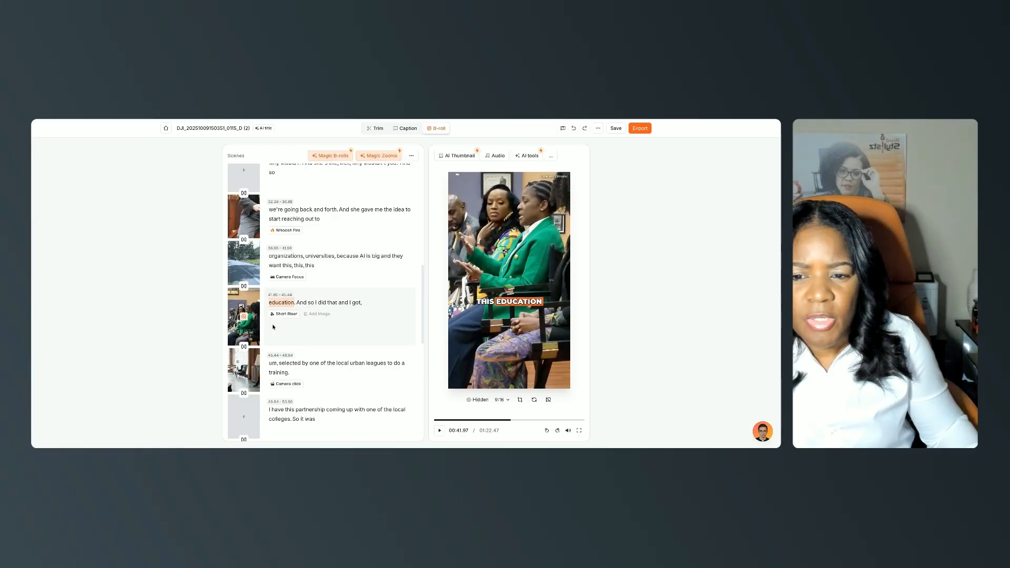
# - Try to turn on Clean Audio for the video, and dismiss the plan upgrade offer
pyautogui.scroll(-5, 286, 333)
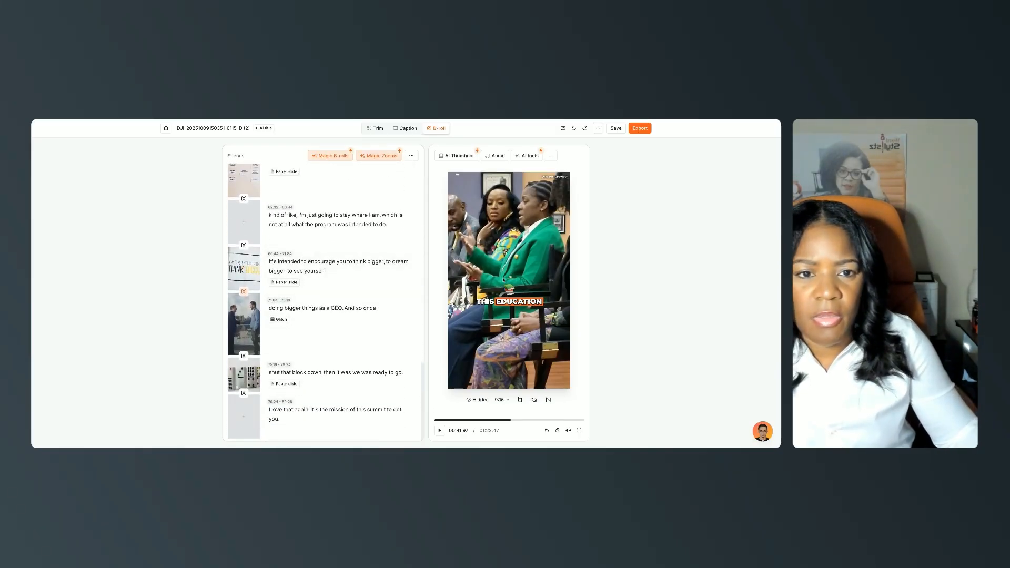
pyautogui.click(491, 157)
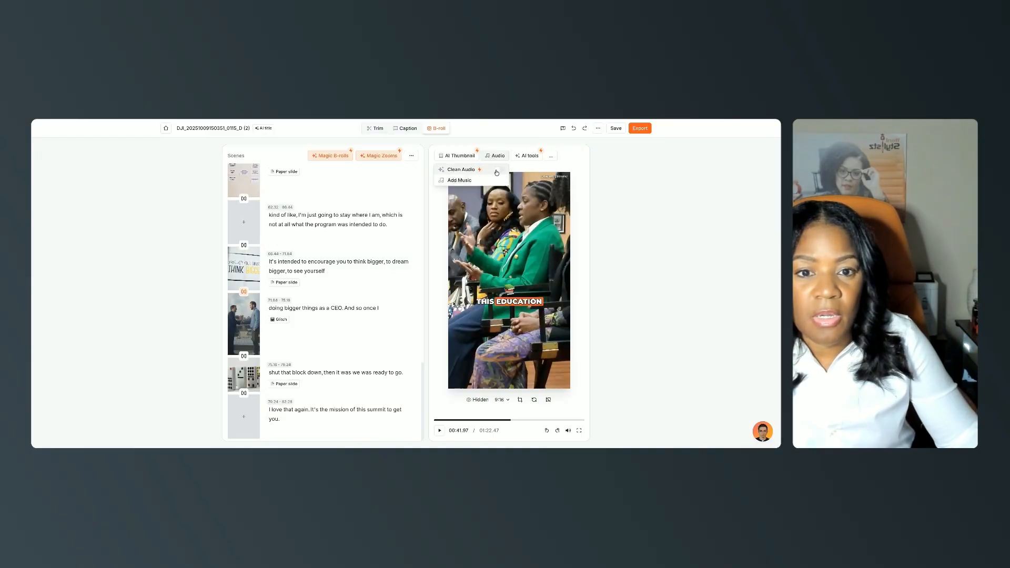
pyautogui.click(499, 170)
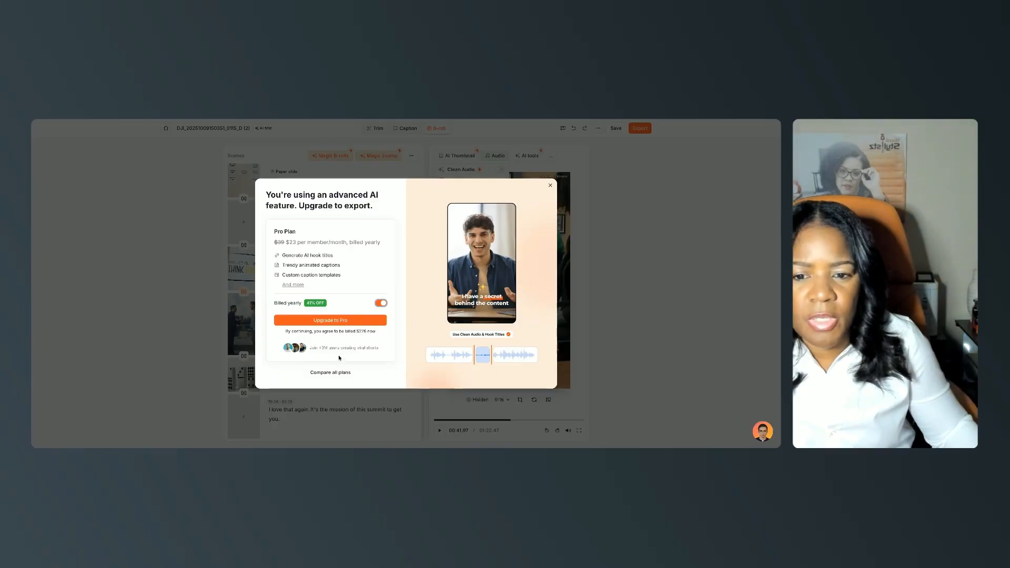
pyautogui.click(550, 186)
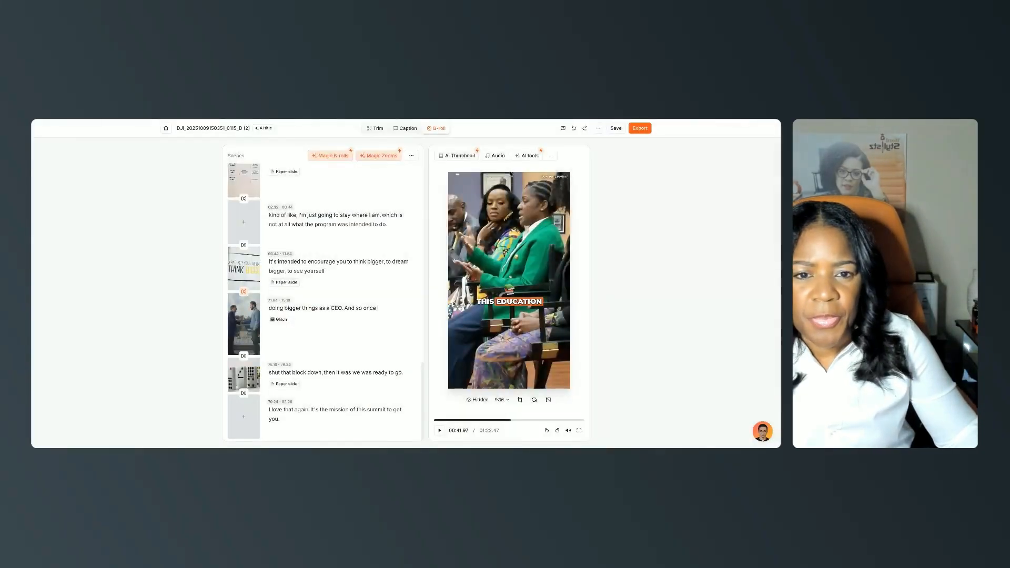
# - Browse the Trendy Music tracks available as background music, and return to the video preview without adding one
pyautogui.click(490, 157)
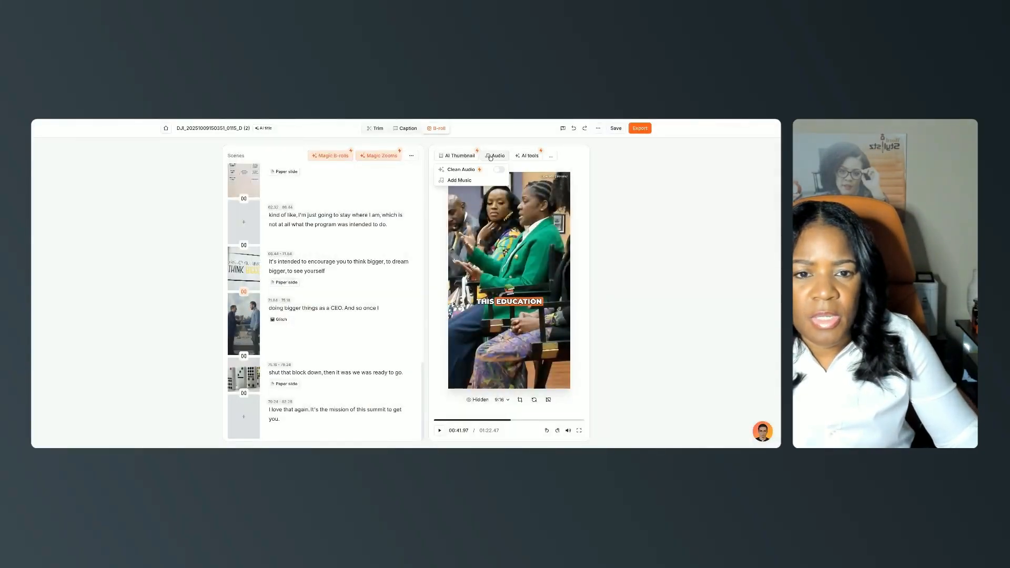
pyautogui.click(463, 180)
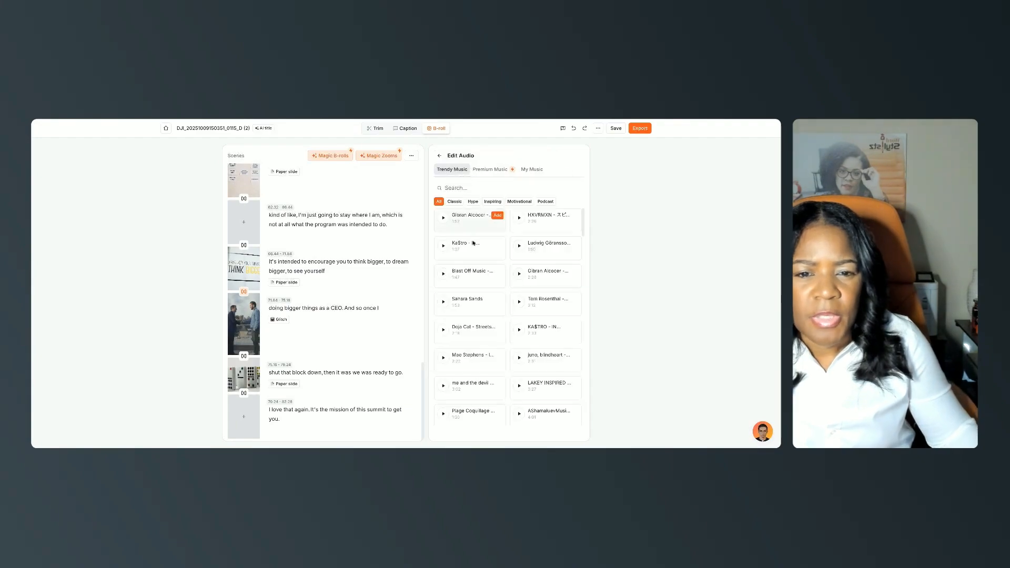
pyautogui.moveTo(476, 257)
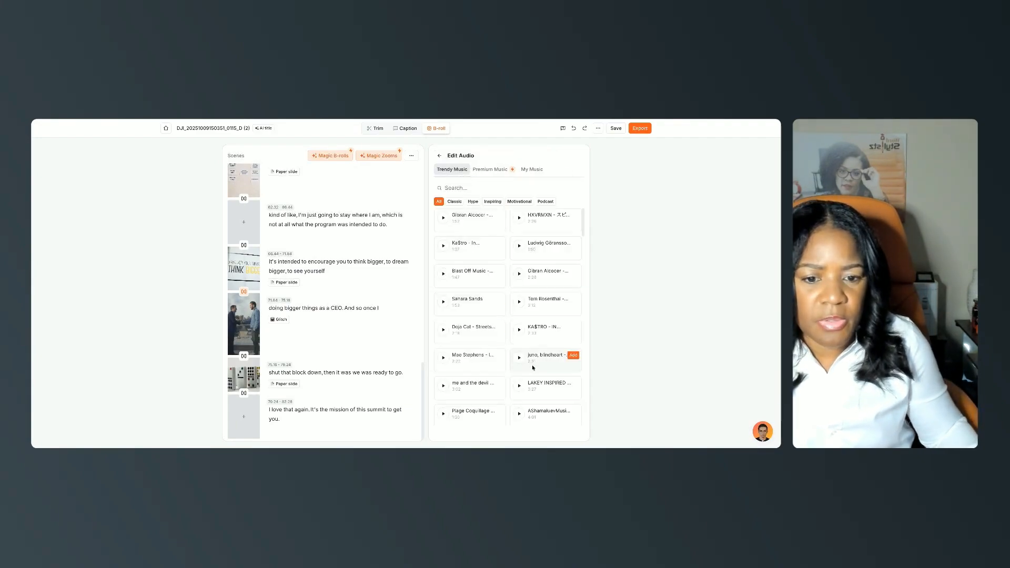
pyautogui.click(440, 156)
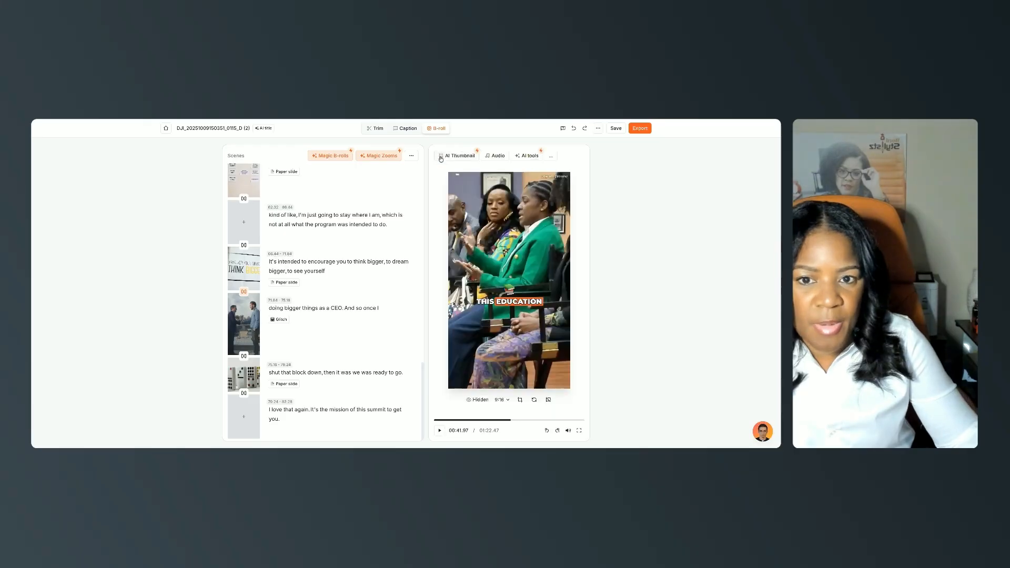
# - Turn on the Generate Hook Title AI tool and bring up the hook title at the start of the captions
pyautogui.click(525, 159)
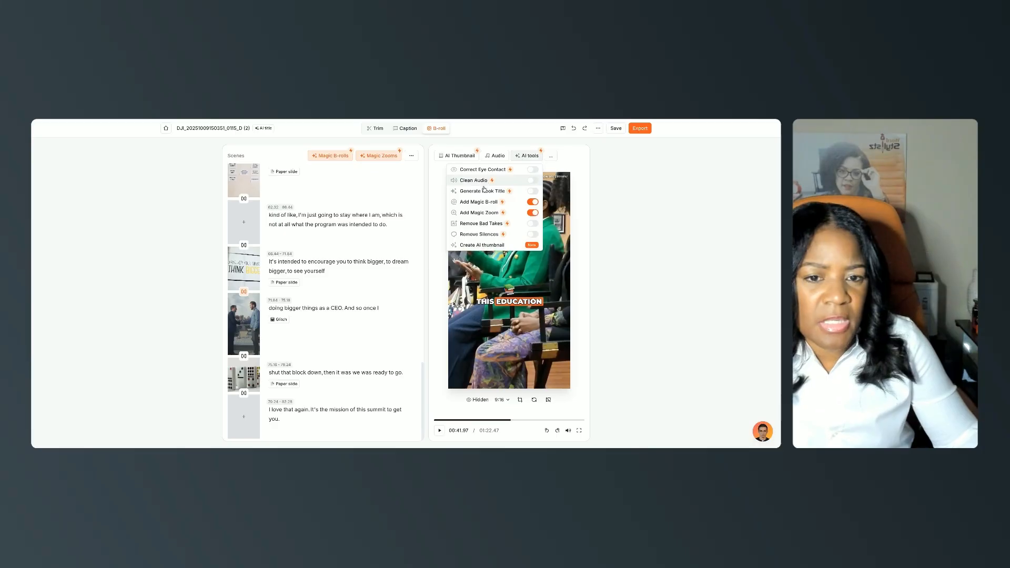
pyautogui.click(532, 191)
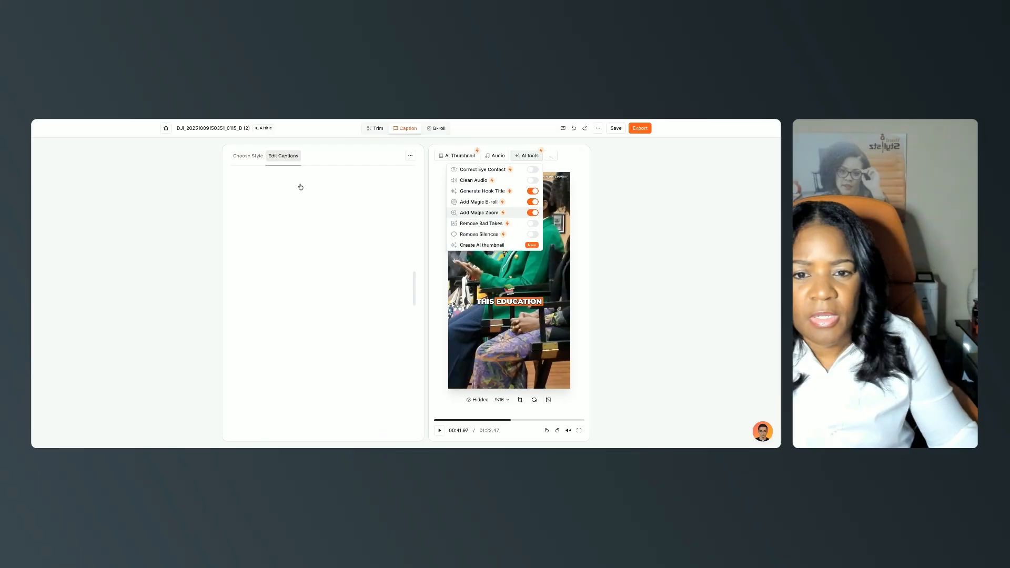
pyautogui.scroll(5, 323, 274)
pyautogui.scroll(10, 322, 295)
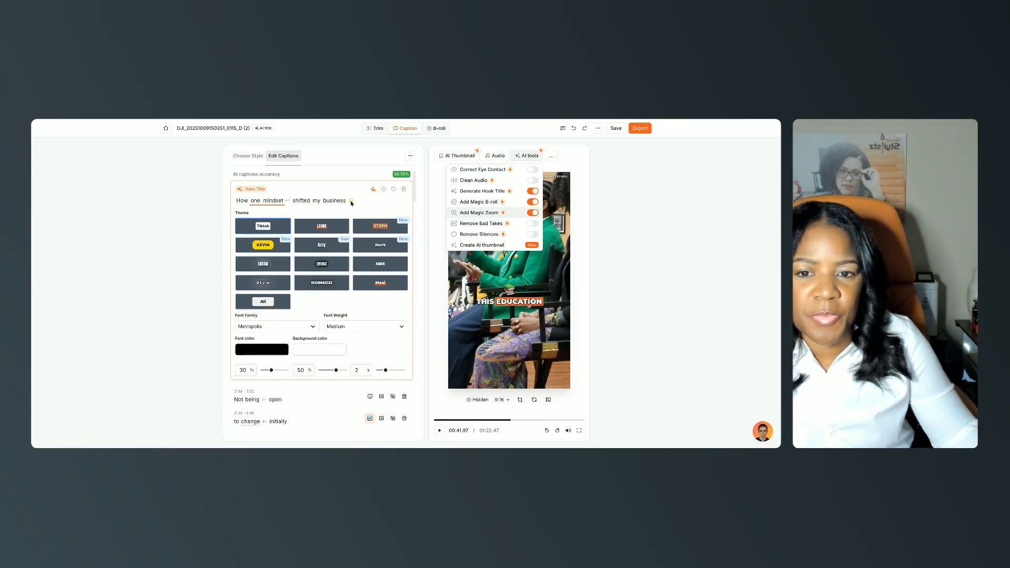
# - Remove the emoji at the end of the hook title and color its word "business" orange
pyautogui.click(350, 201)
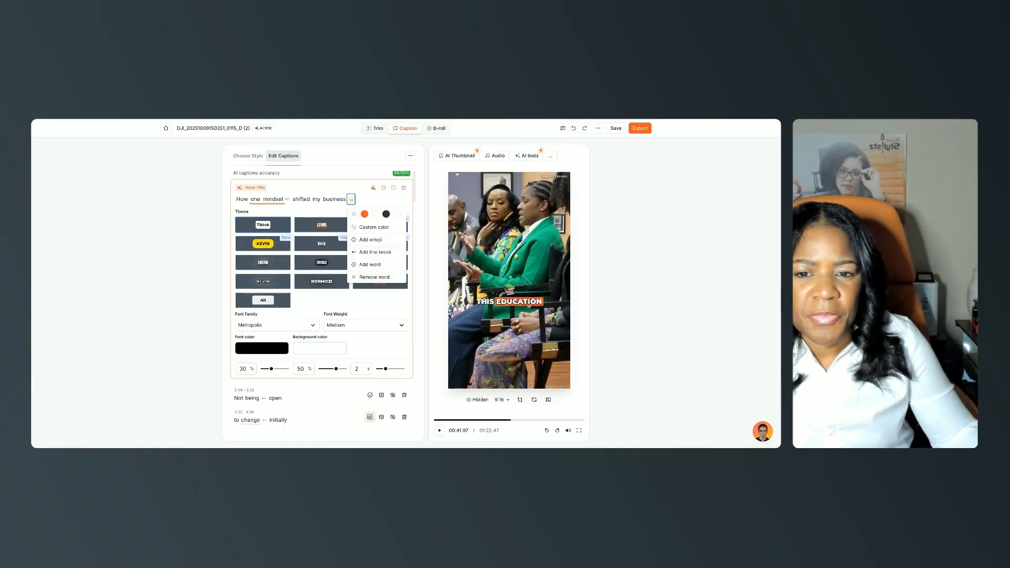
pyautogui.click(363, 280)
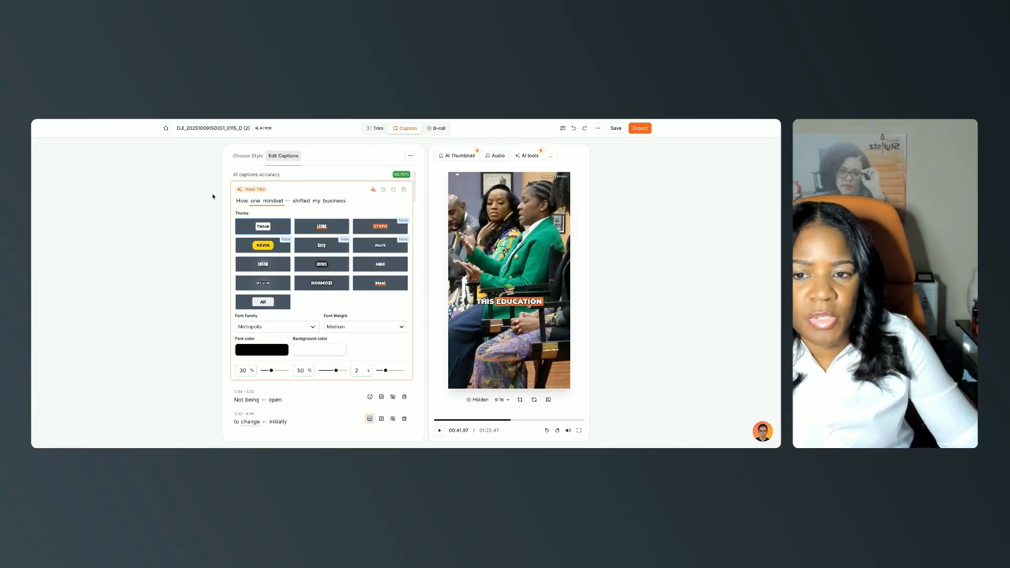
pyautogui.click(342, 202)
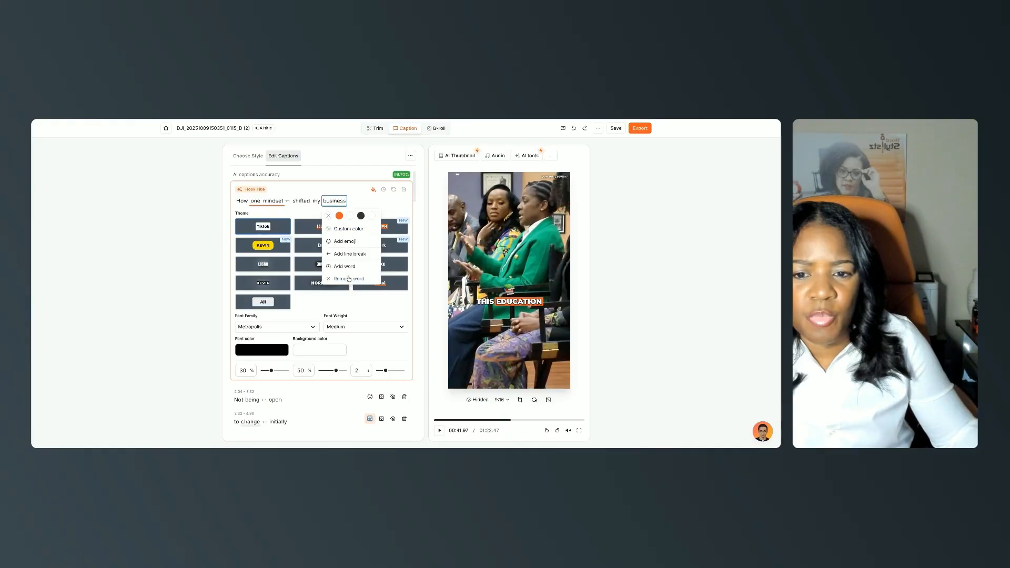
pyautogui.click(339, 217)
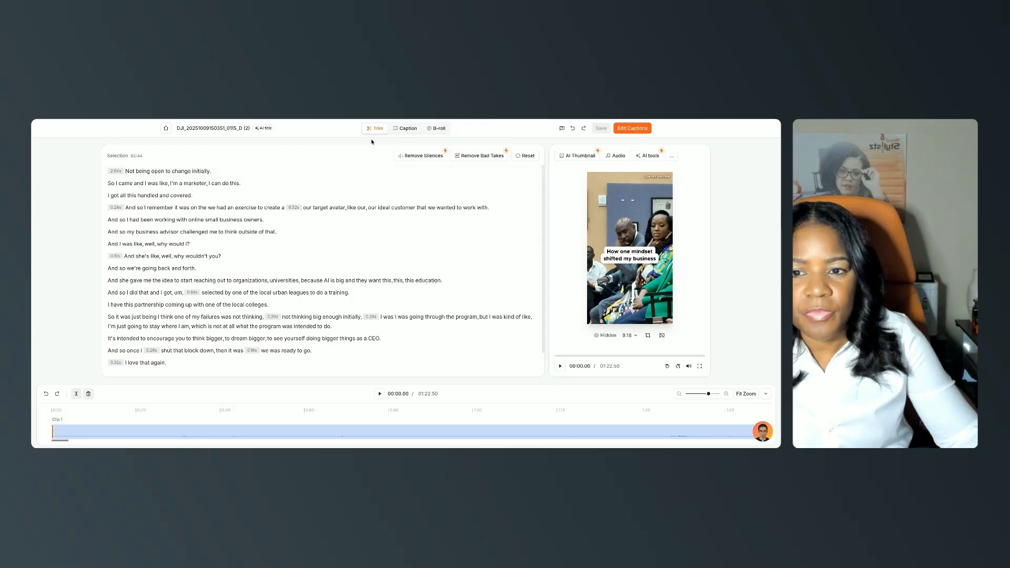
# - Check the transcript trimming options for the word "change" in the first sentence, and return to the B-roll scenes
pyautogui.click(176, 172)
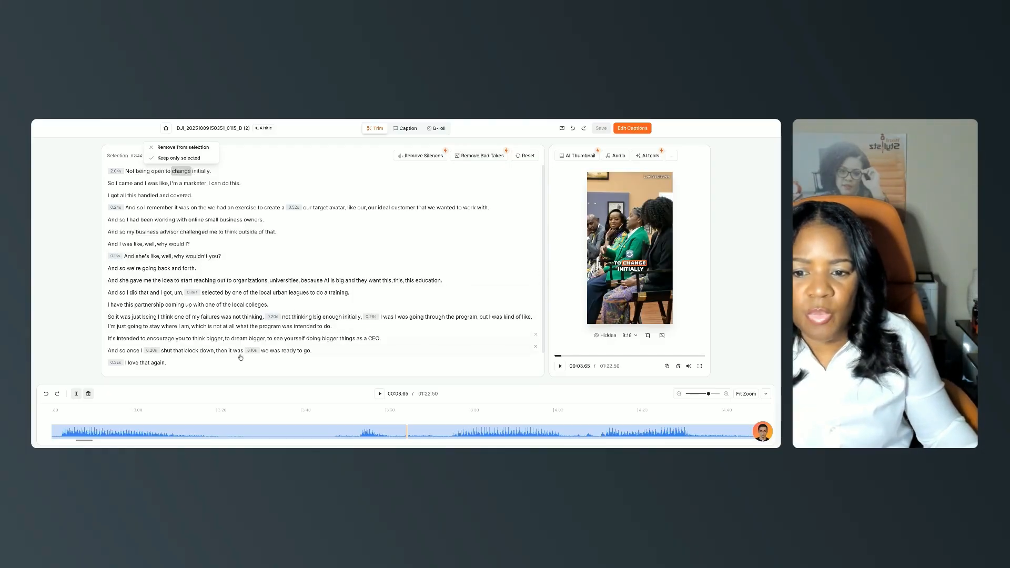
pyautogui.scroll(-1, 190, 334)
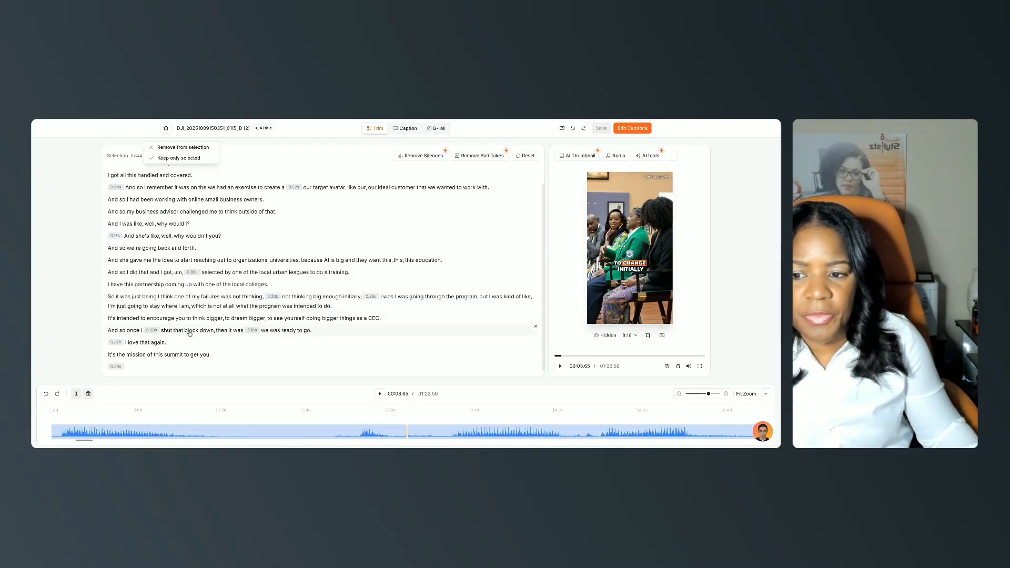
pyautogui.scroll(1, 188, 321)
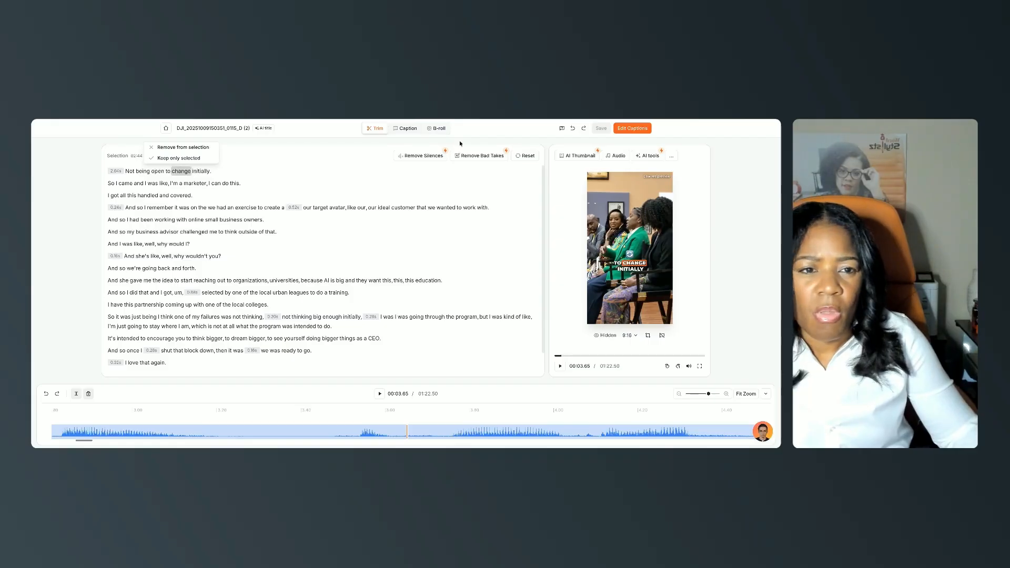
pyautogui.click(404, 130)
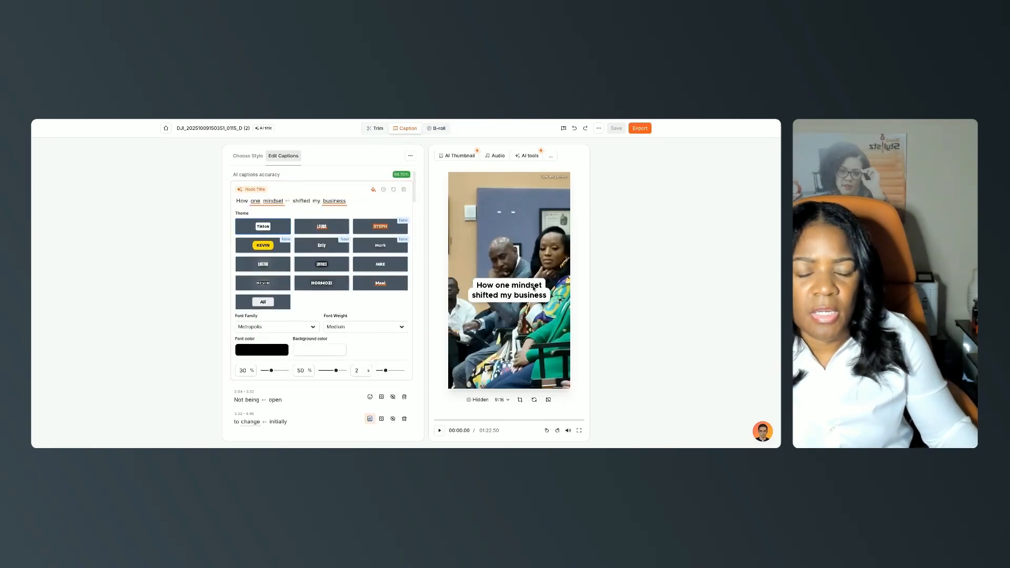
pyautogui.click(440, 129)
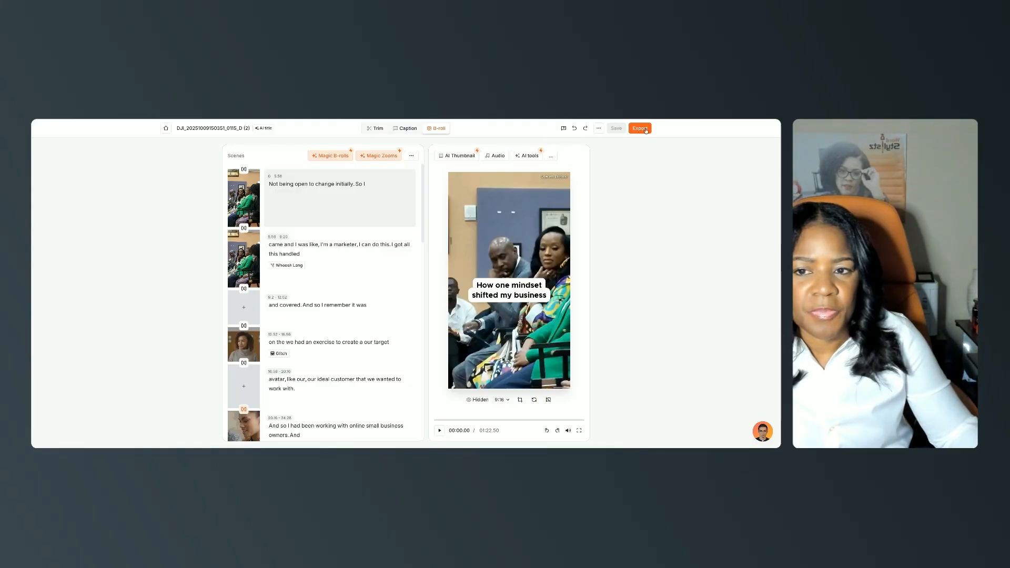
# - Rename the video project to "Test" in its AI title field
pyautogui.moveTo(206, 130)
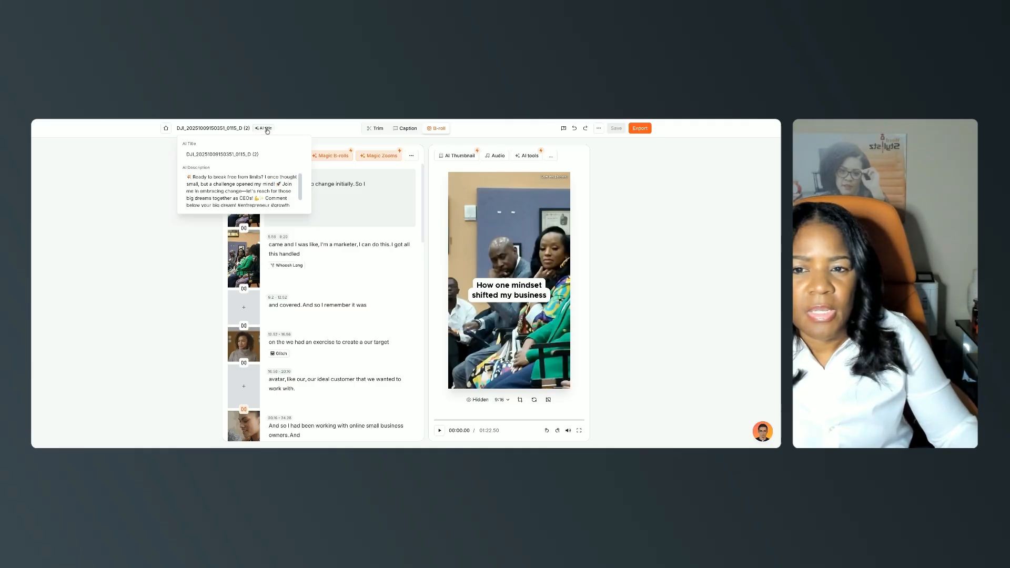
pyautogui.click(254, 154)
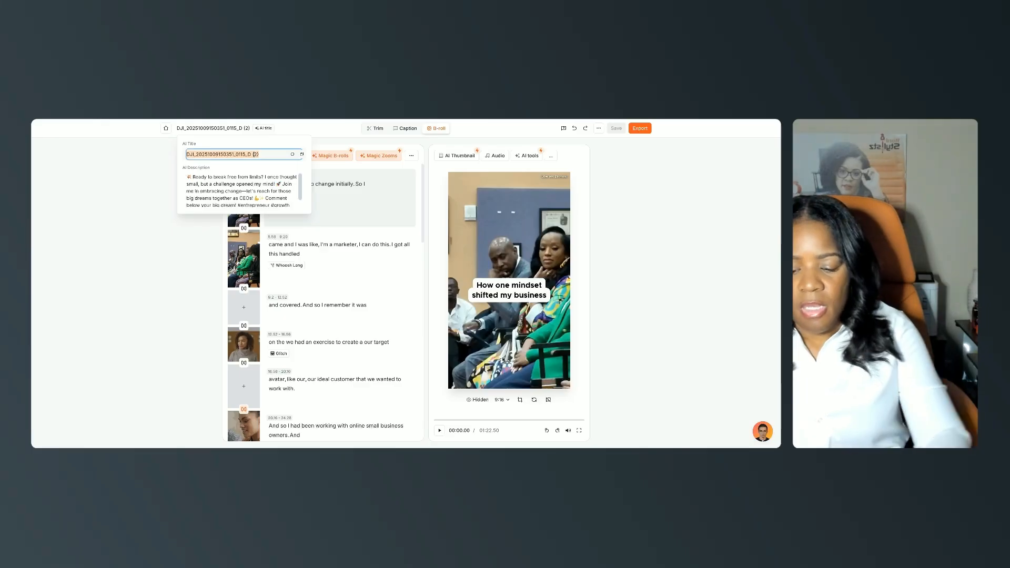
pyautogui.write('Test')
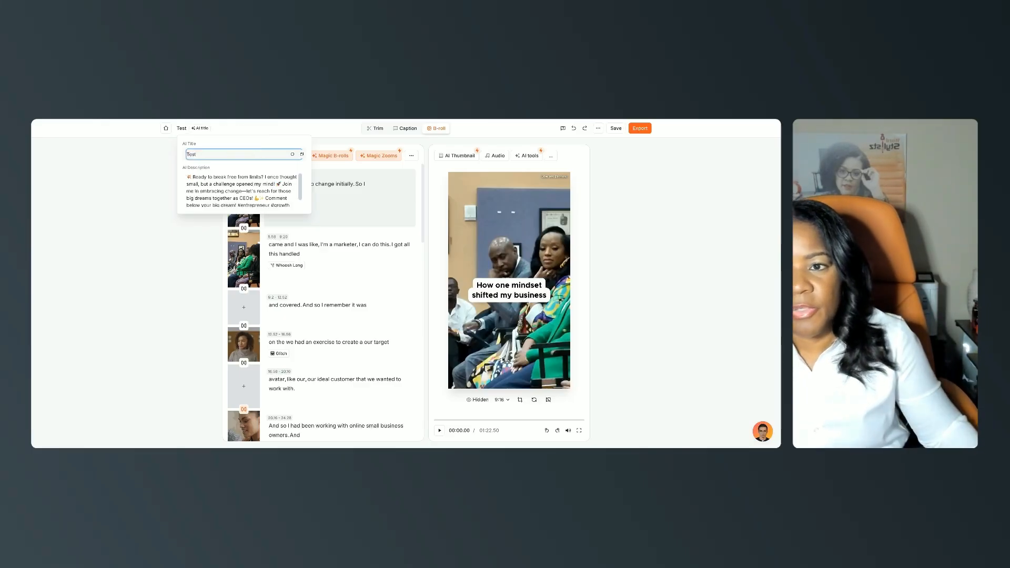
# - Change the project's AI title to "Test1"
pyautogui.write('1')
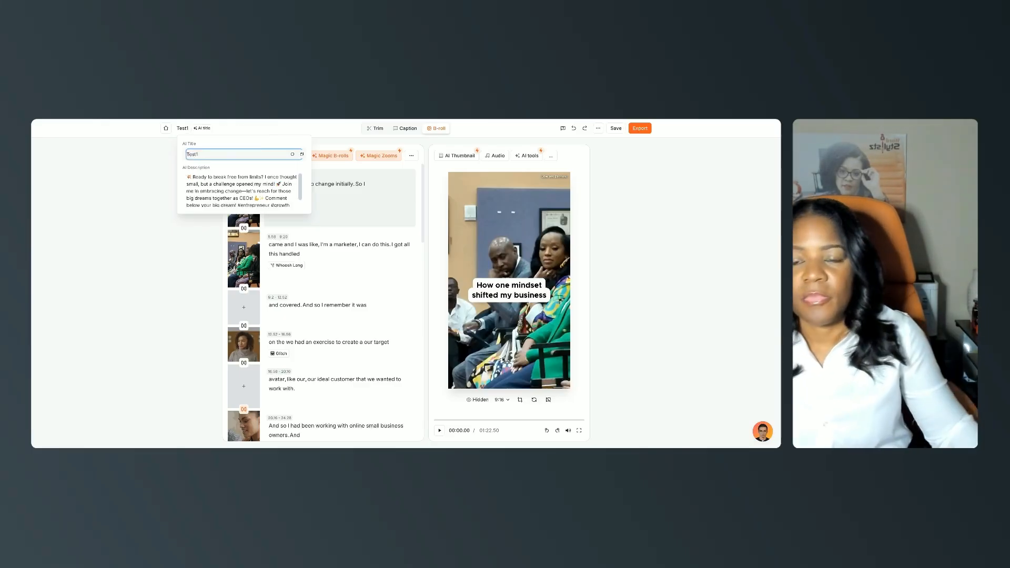
pyautogui.click(161, 163)
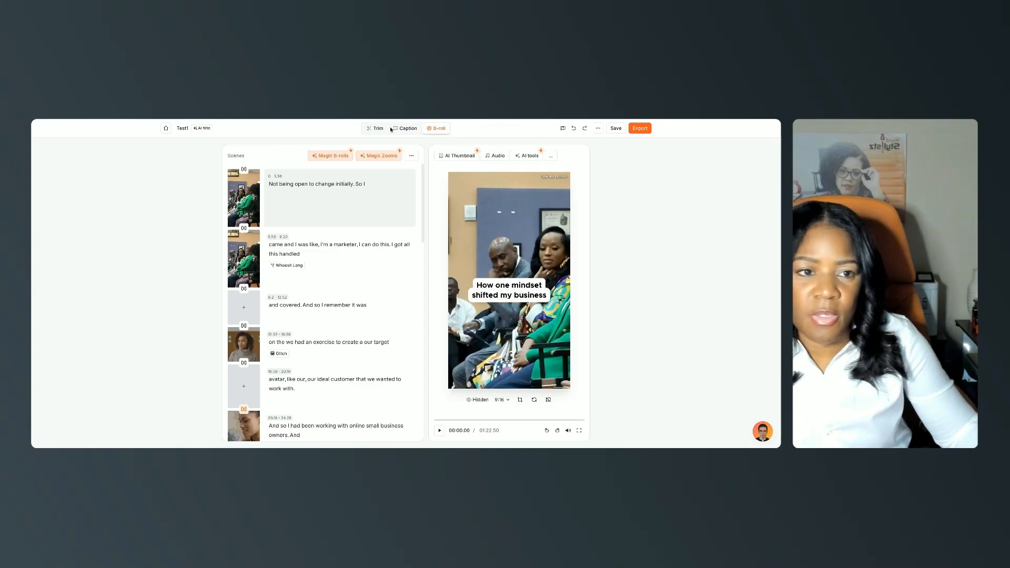
# - Check the export quality and type options, and try to export the video at Standard (1080p), 30 FPS, with captions
pyautogui.click(638, 129)
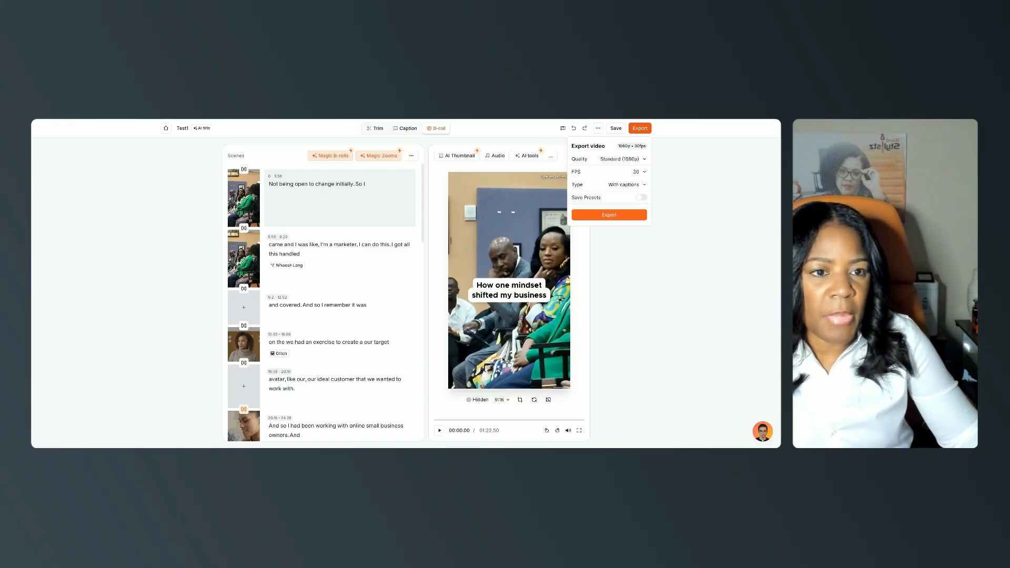
pyautogui.click(642, 159)
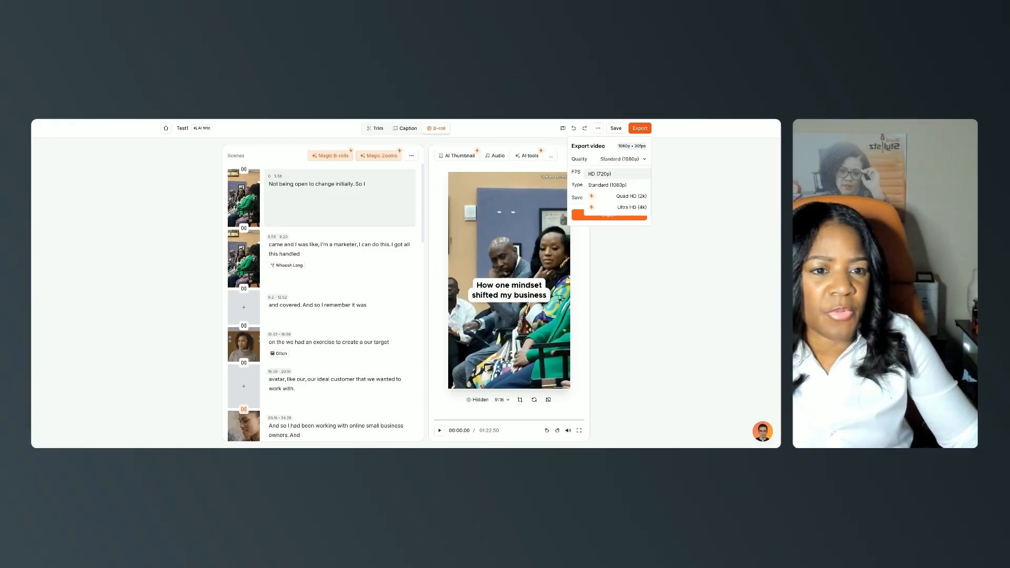
pyautogui.click(646, 161)
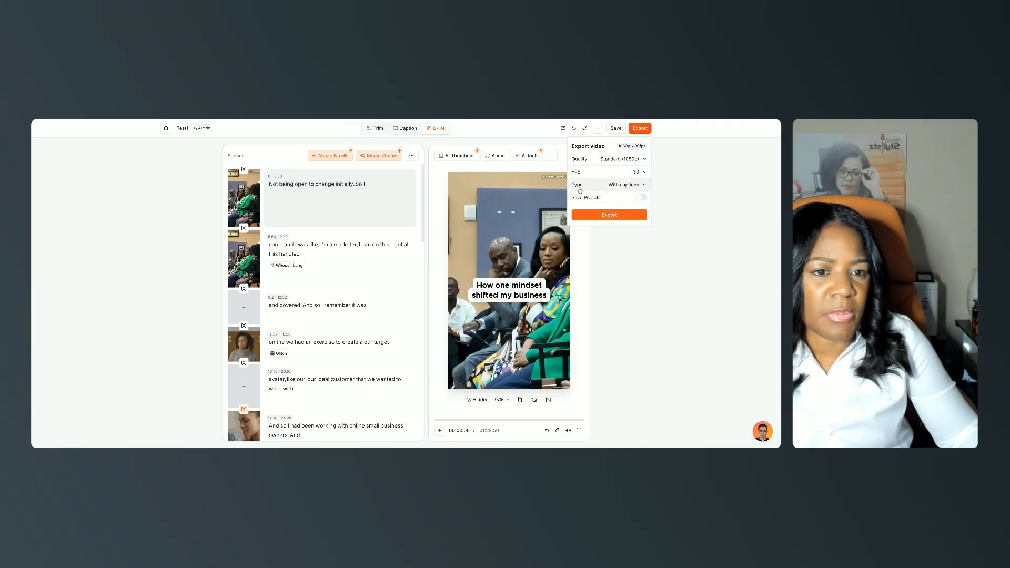
pyautogui.click(645, 186)
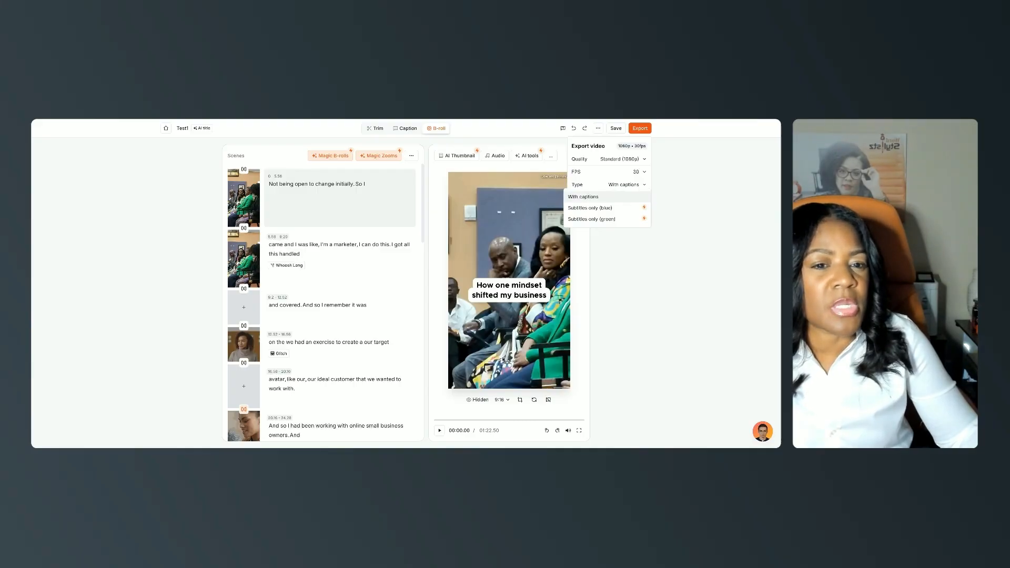
pyautogui.click(645, 186)
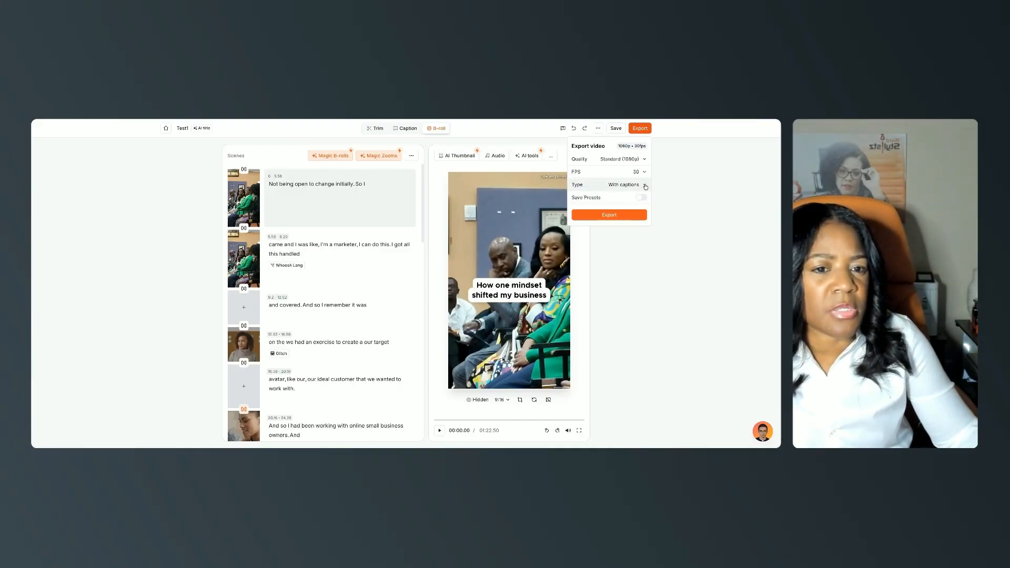
pyautogui.click(608, 215)
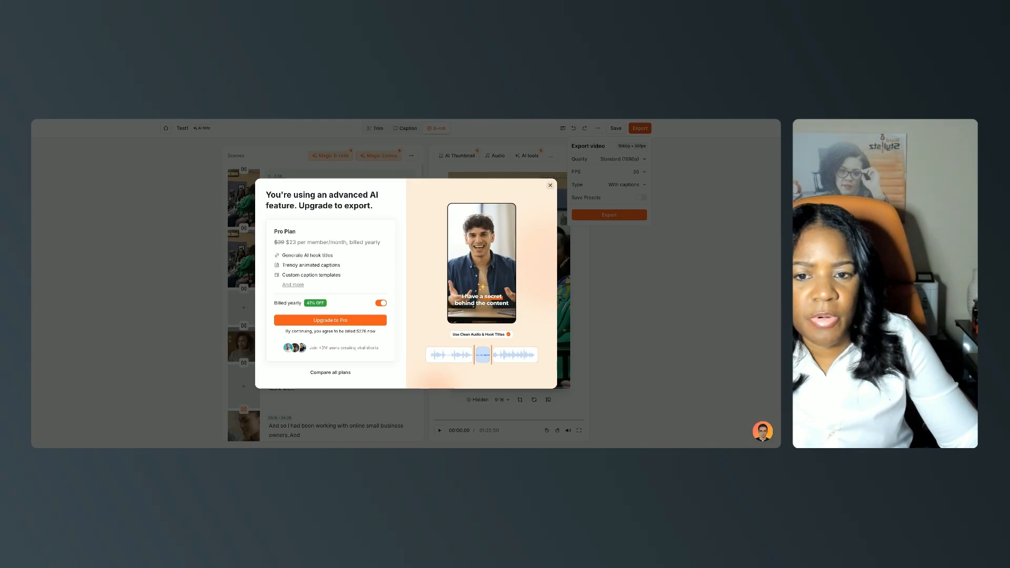
pyautogui.click(551, 185)
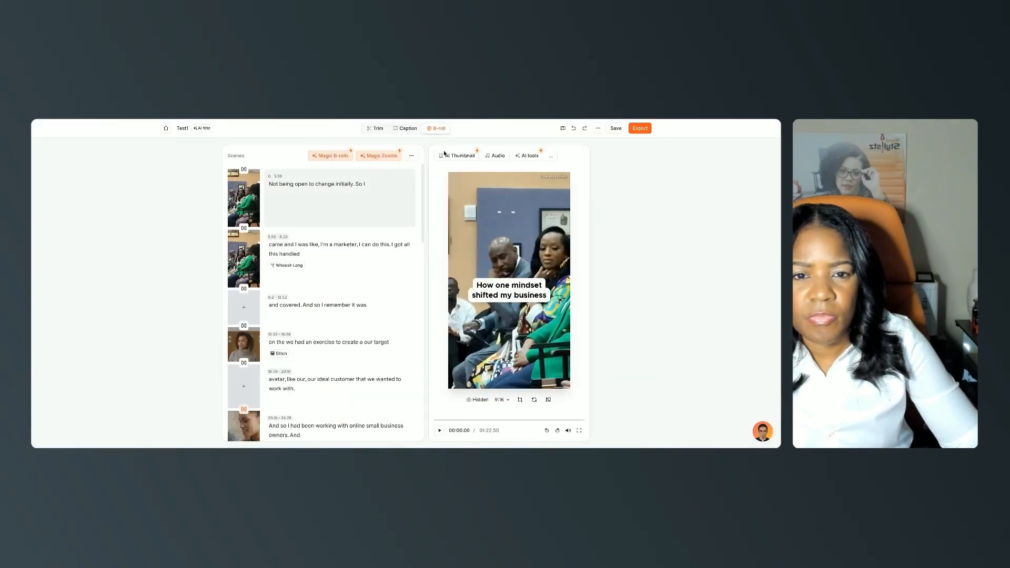
# - Turn off the Generate Hook Title AI tool and export the video at Standard (1080p), 30 FPS, with captions
pyautogui.click(523, 158)
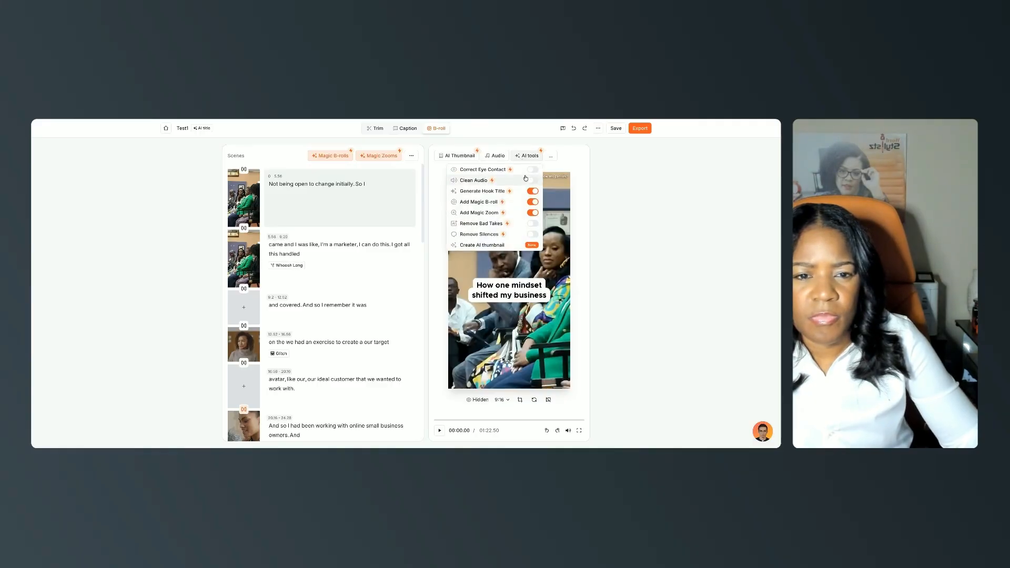
pyautogui.click(531, 192)
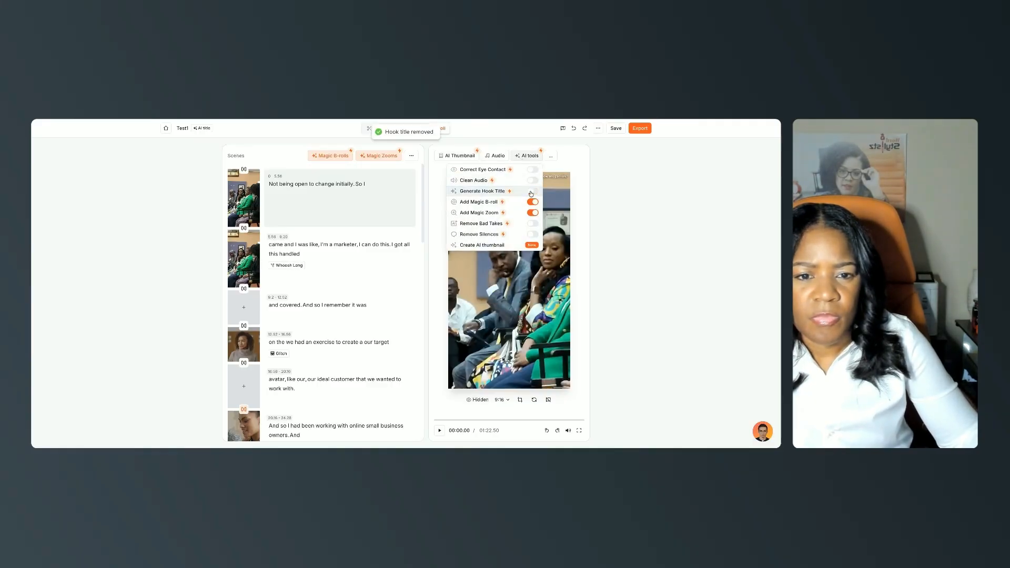
pyautogui.click(654, 191)
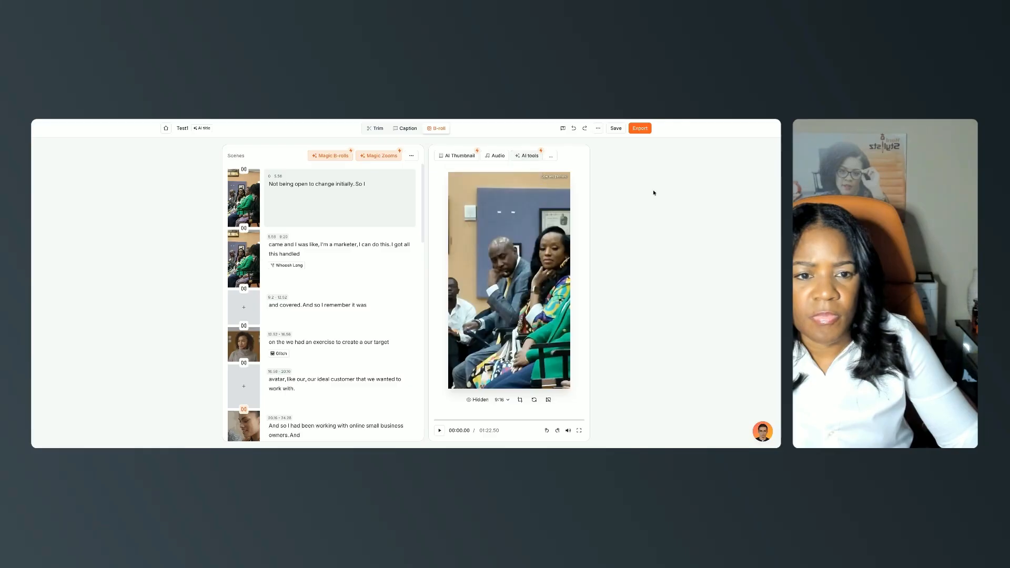
pyautogui.click(640, 128)
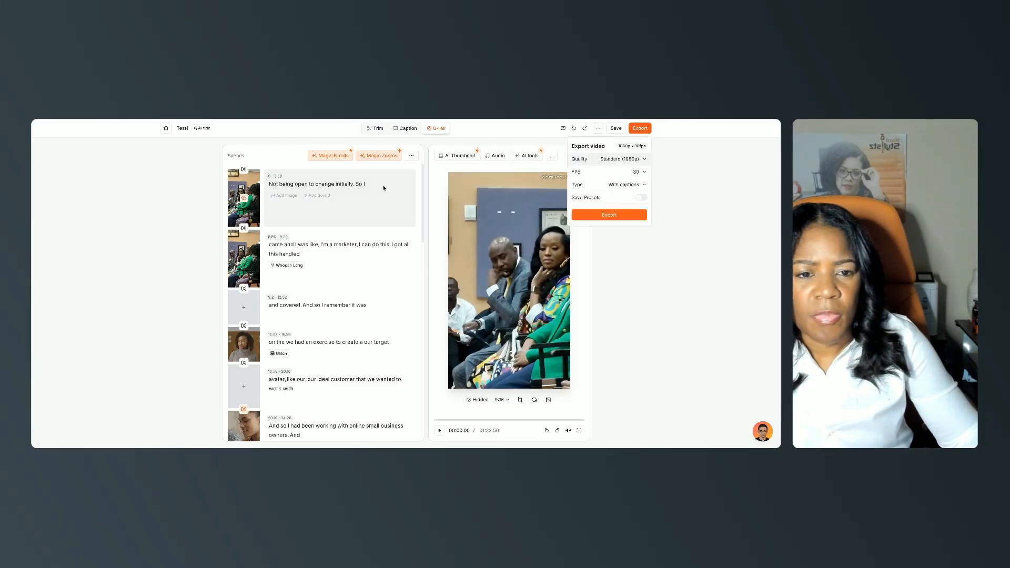
pyautogui.click(612, 216)
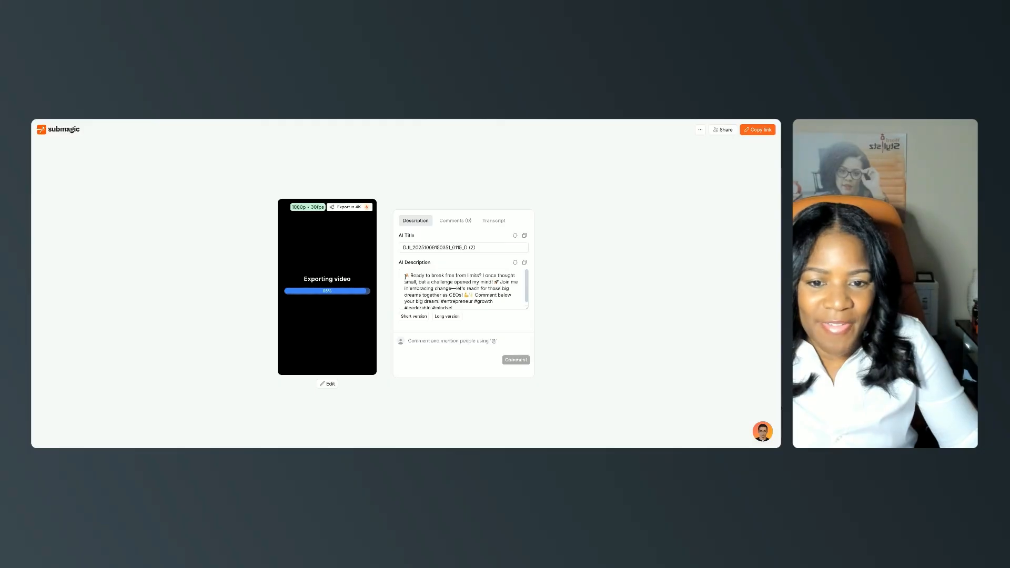
# - Generate a short version and a long version of the AI description, and read through the long text
pyautogui.scroll(-1, 424, 281)
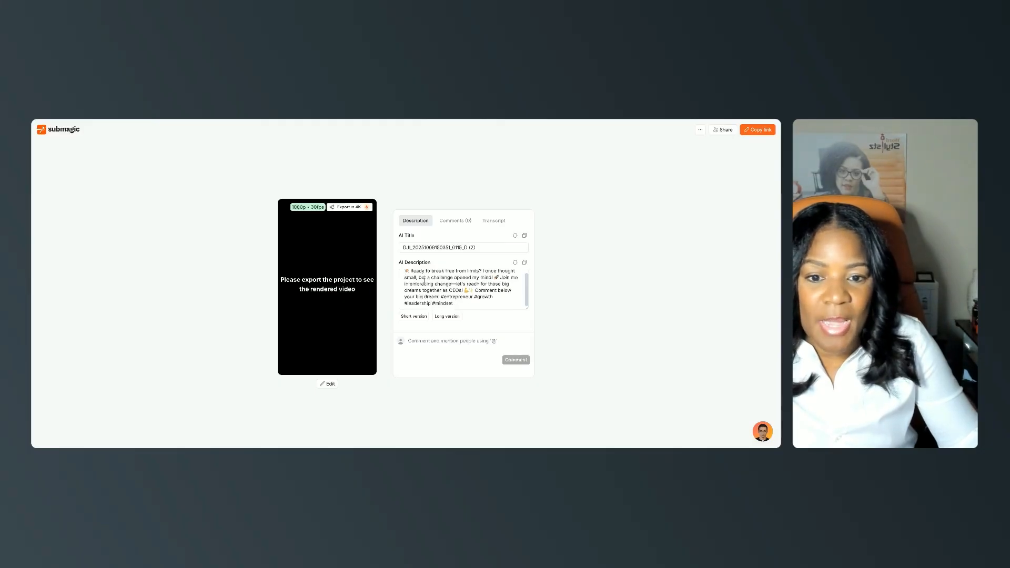
pyautogui.click(414, 317)
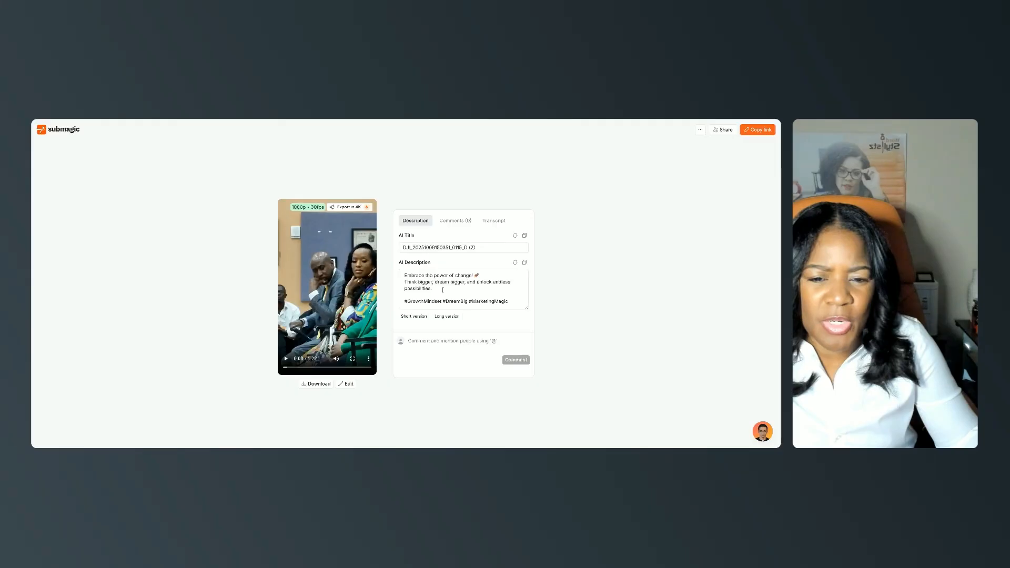
pyautogui.click(447, 318)
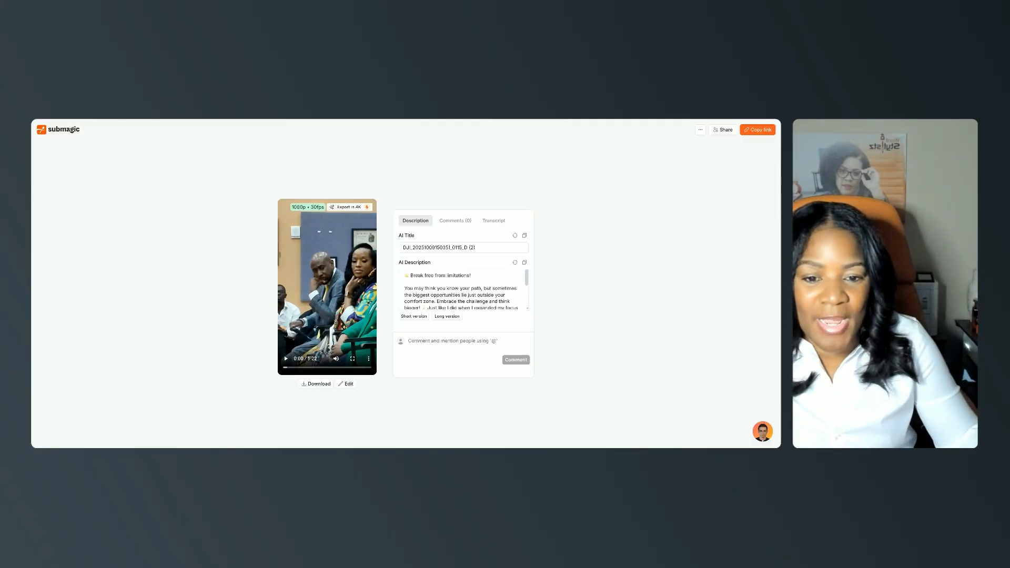
pyautogui.scroll(-2, 463, 290)
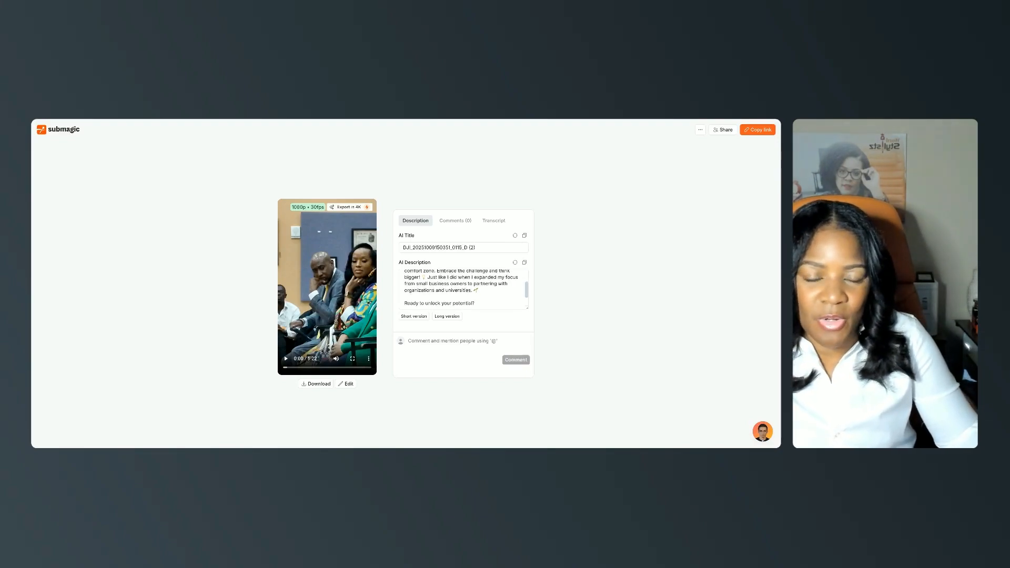
# - Look through the transcript of the exported video from start to end
pyautogui.click(492, 222)
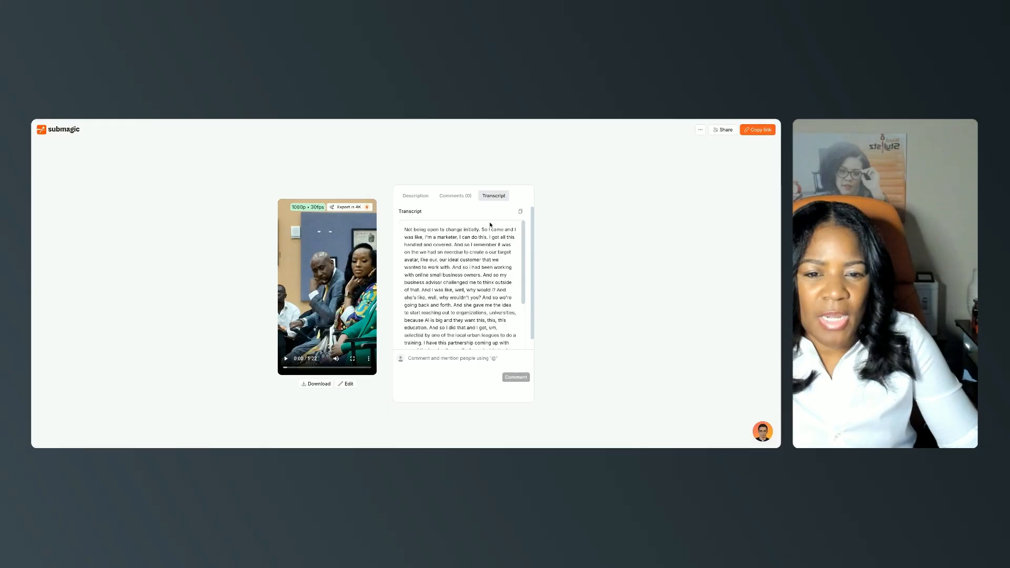
pyautogui.scroll(-5, 452, 273)
pyautogui.scroll(5, 453, 273)
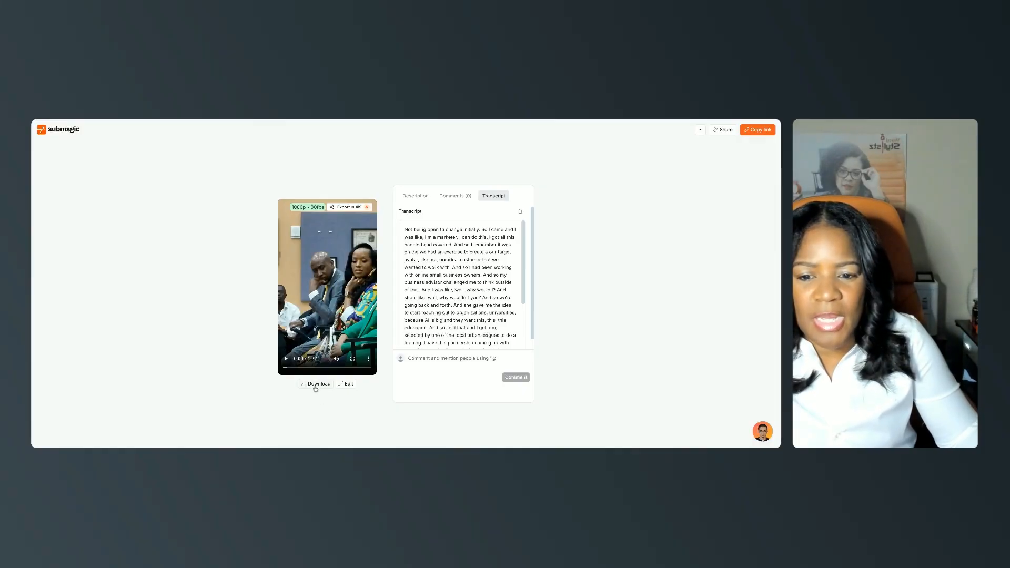
# - Download the exported video and open its MP4 file in the video player for playback
pyautogui.click(347, 384)
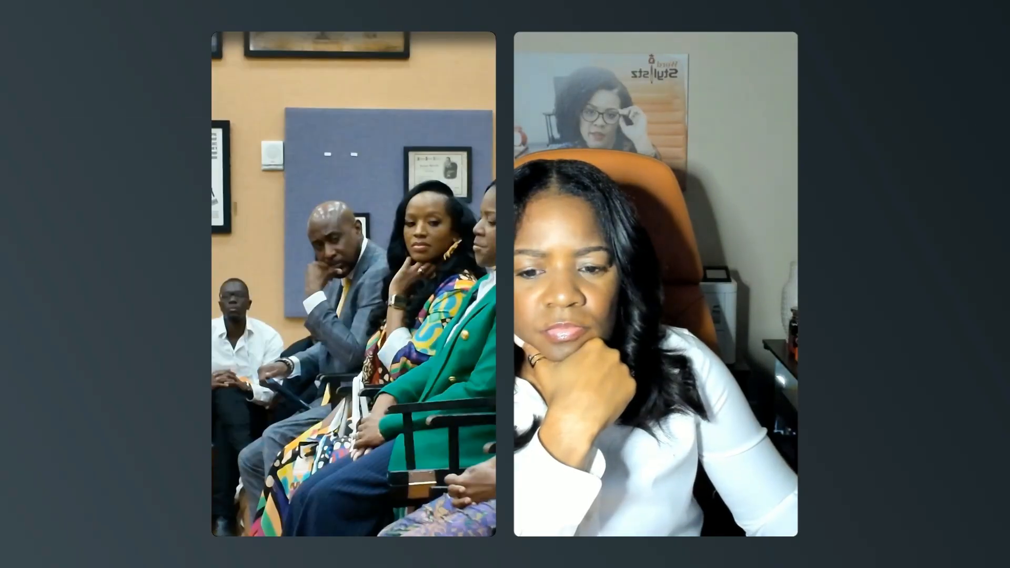
pyautogui.moveTo(339, 514)
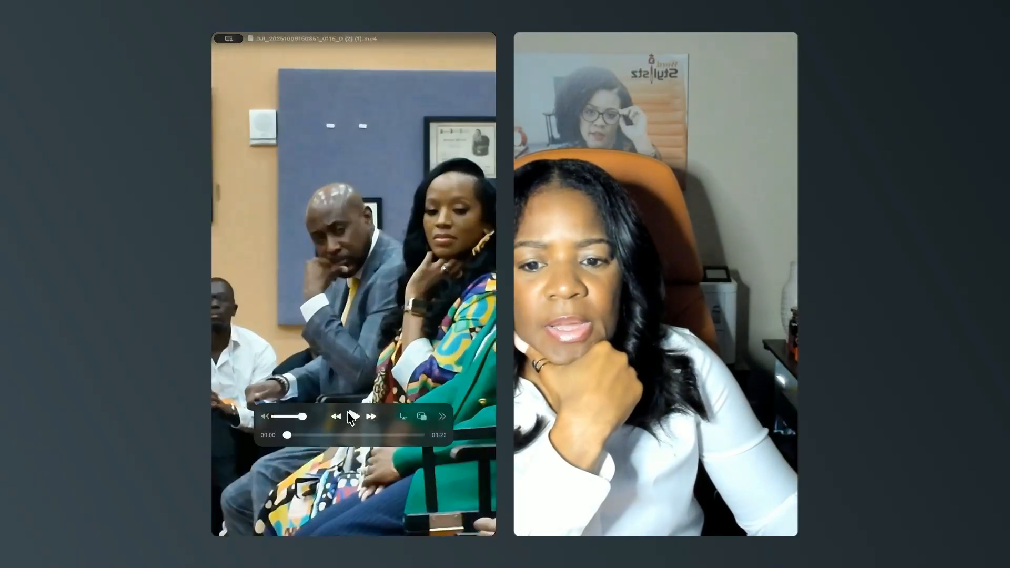